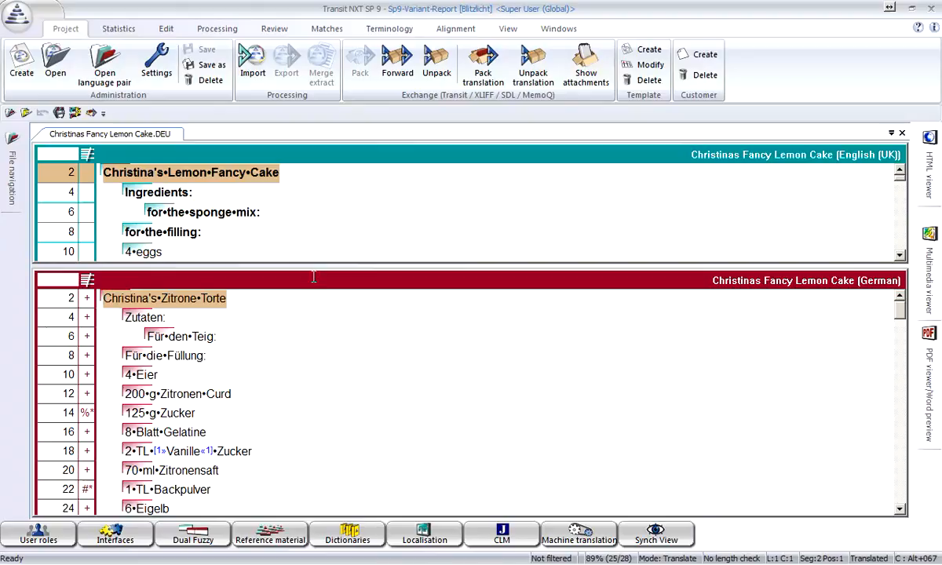
Step: Run the variant check for translation variants, and pin and widen the File navigation window that lists them
click(276, 26)
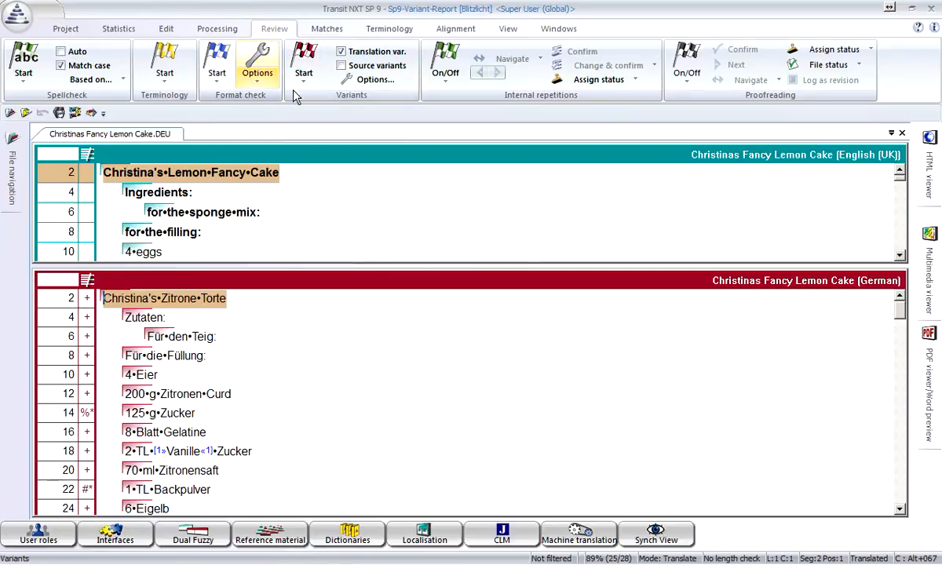
click(341, 52)
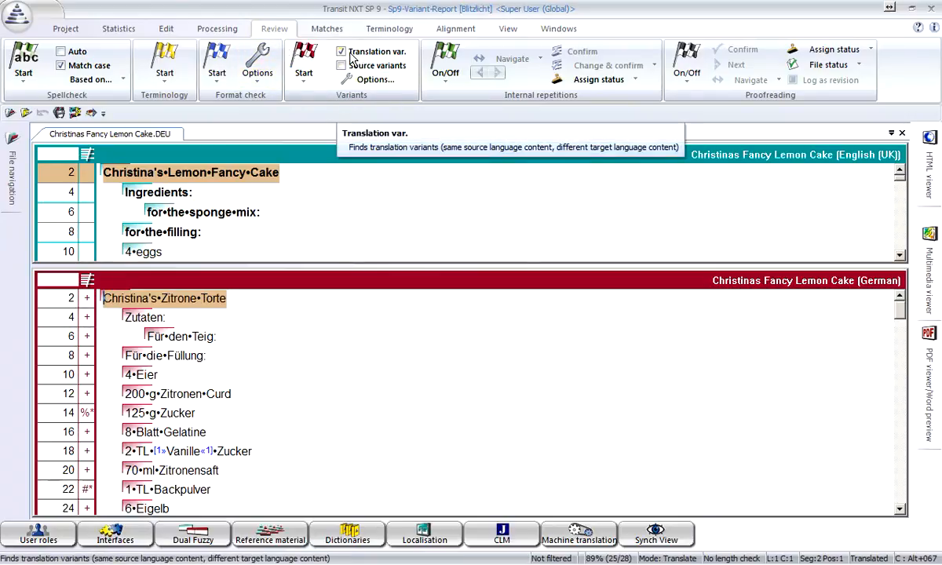
click(304, 63)
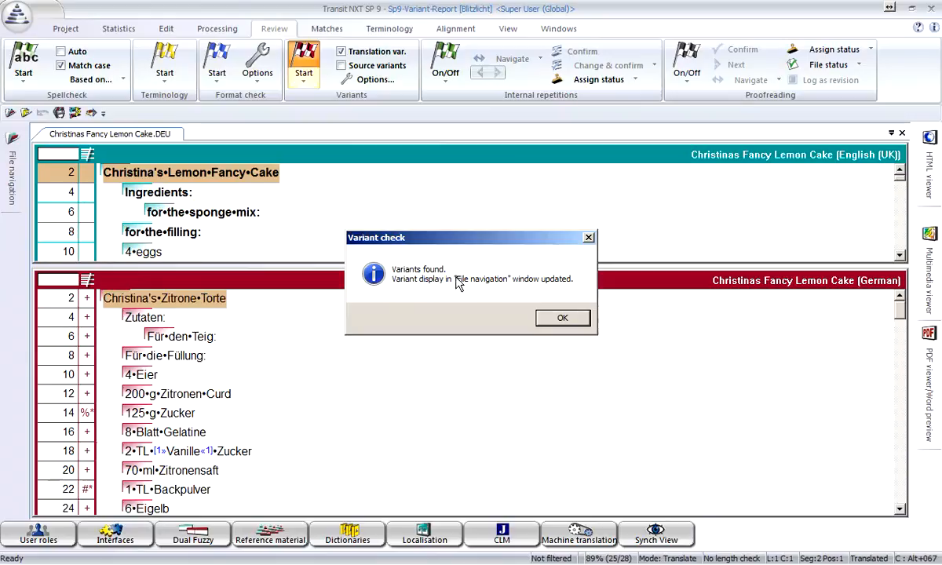
click(552, 317)
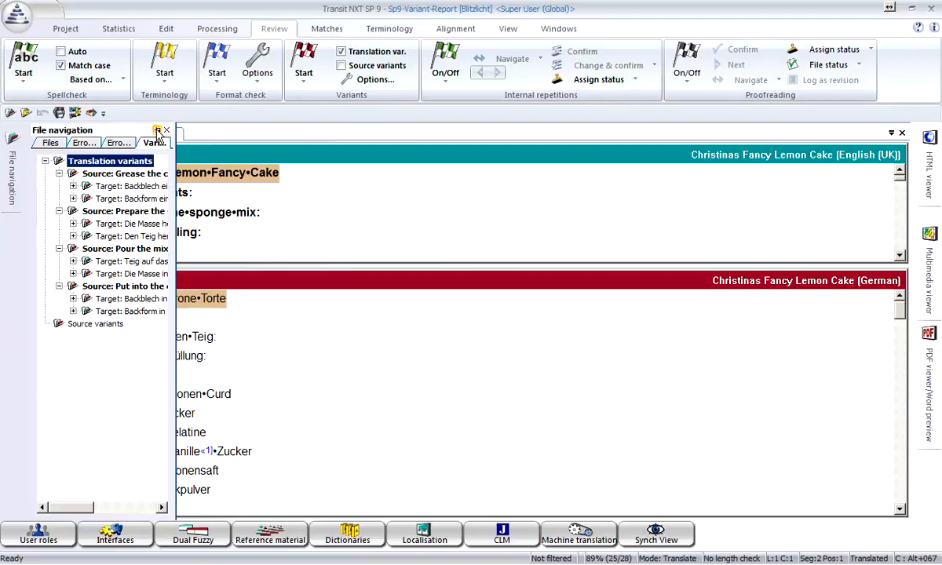
click(157, 130)
drag(143, 153, 324, 160)
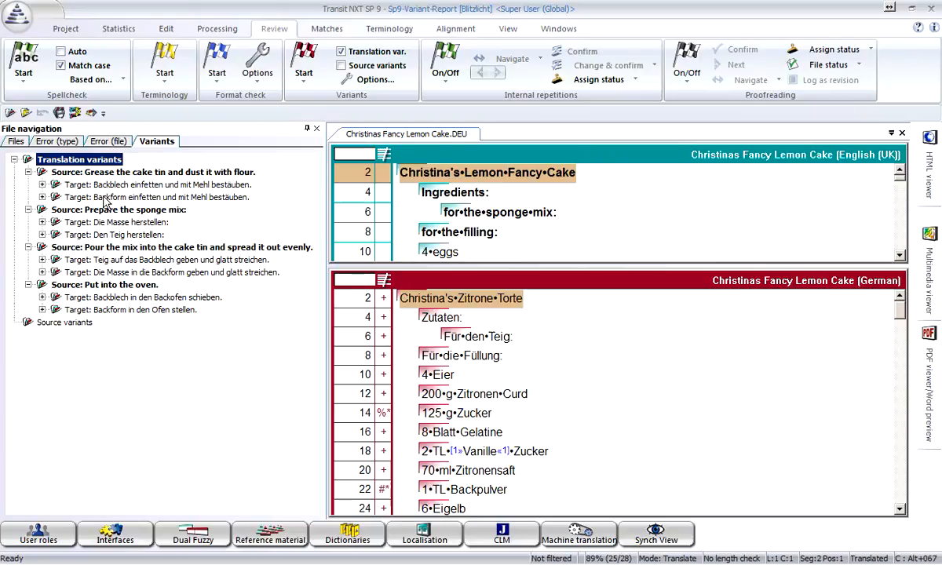
Step: Compare the translation variants of "Grease the cake tin and dust it with flour." at apple cake segment 38 and lemon cake segment 40
click(42, 184)
double_click(91, 198)
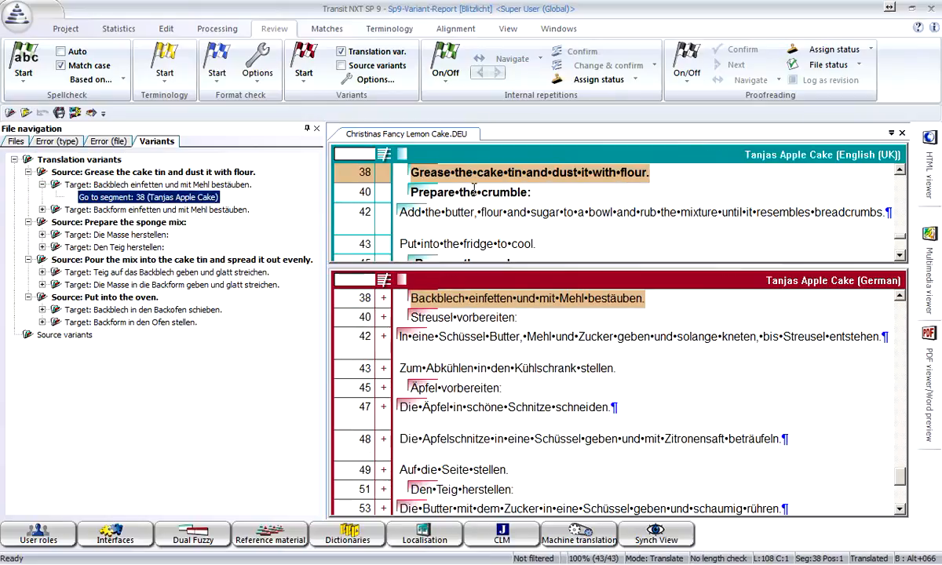
click(474, 300)
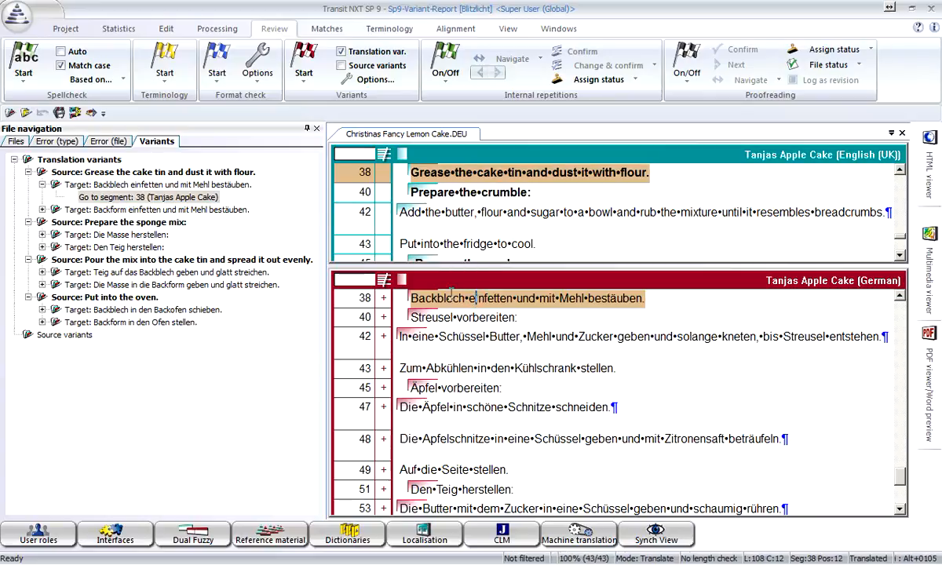
click(41, 210)
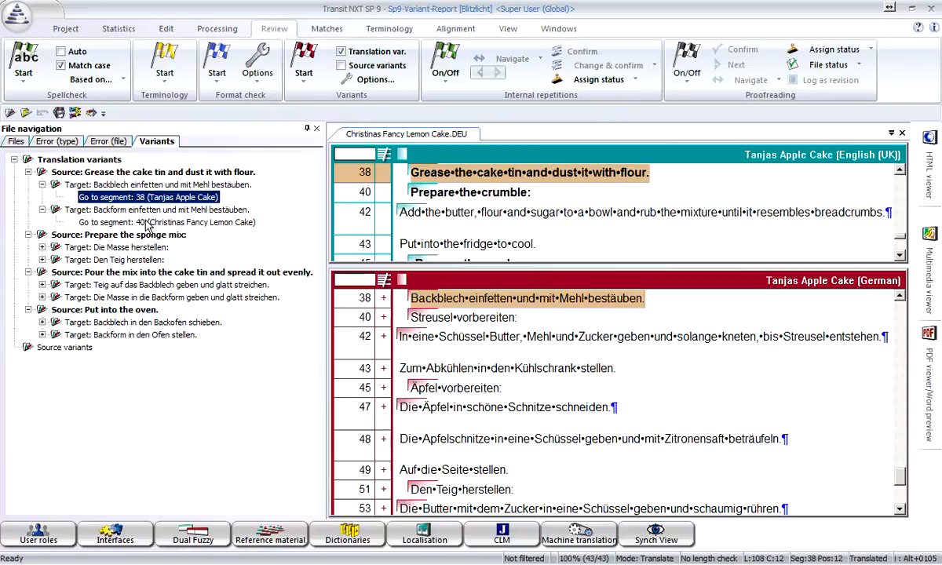
double_click(147, 223)
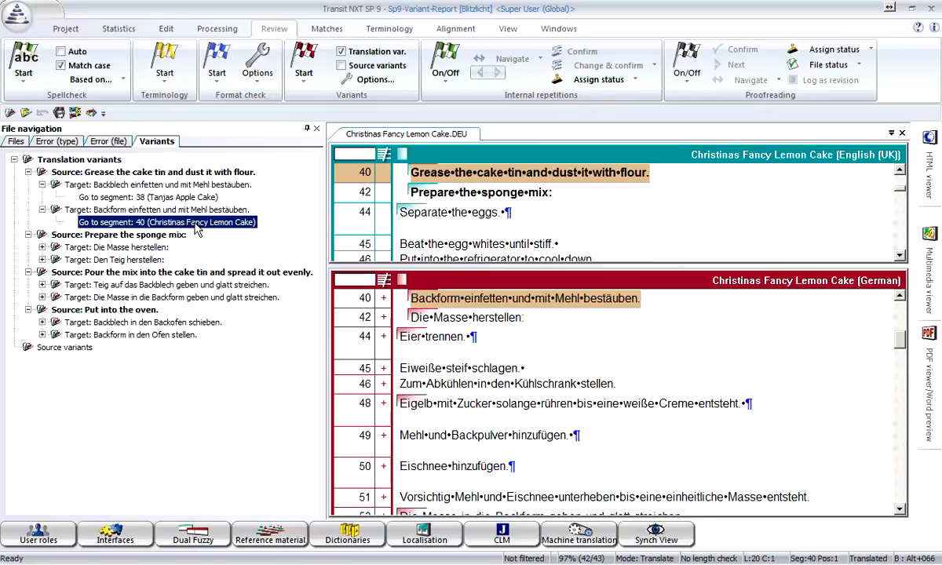
Step: Step forward and back through the variants from "Prepare the sponge mix:" to "Put into the oven.", returning to apple cake segment 59
key(alt+Return)
key(alt+Return)
key(alt+Return)
key(alt+Return)
key(alt+shift+Return)
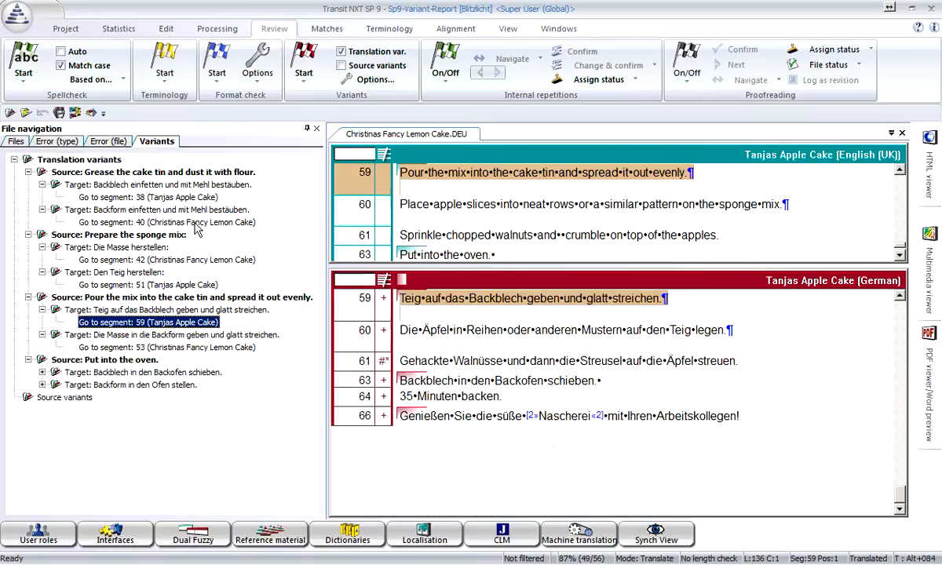
key(alt+shift+Return)
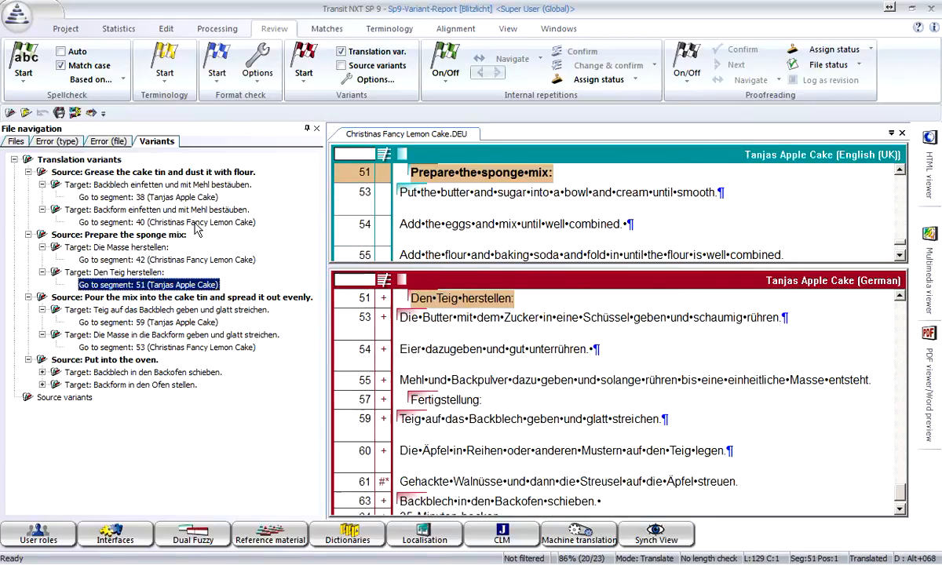
key(alt+Return)
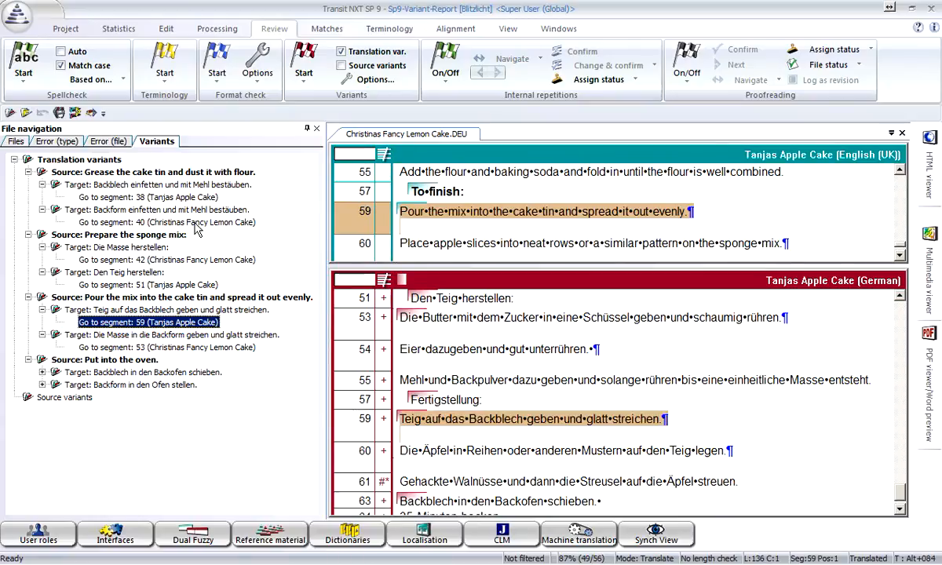
key(alt+Return)
key(alt+Return)
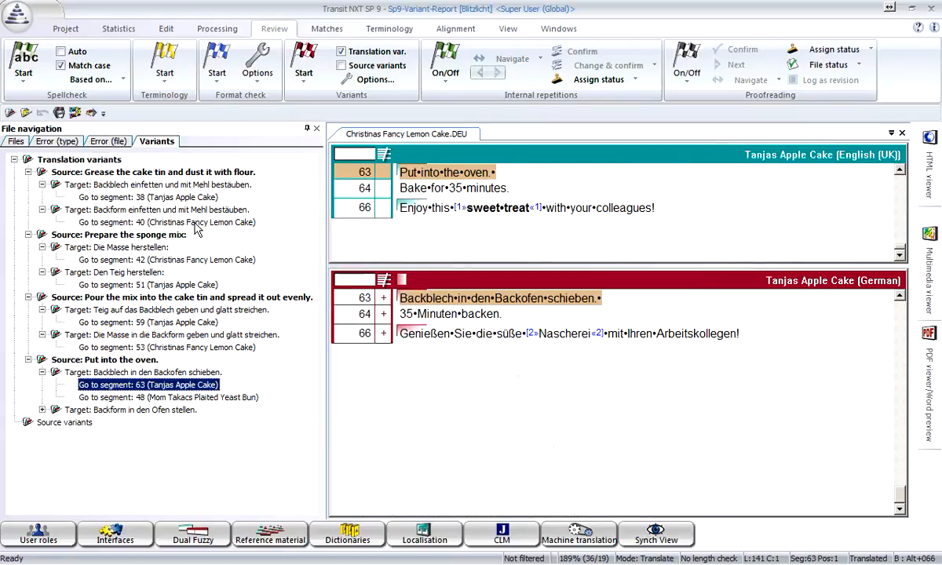
key(alt+Return)
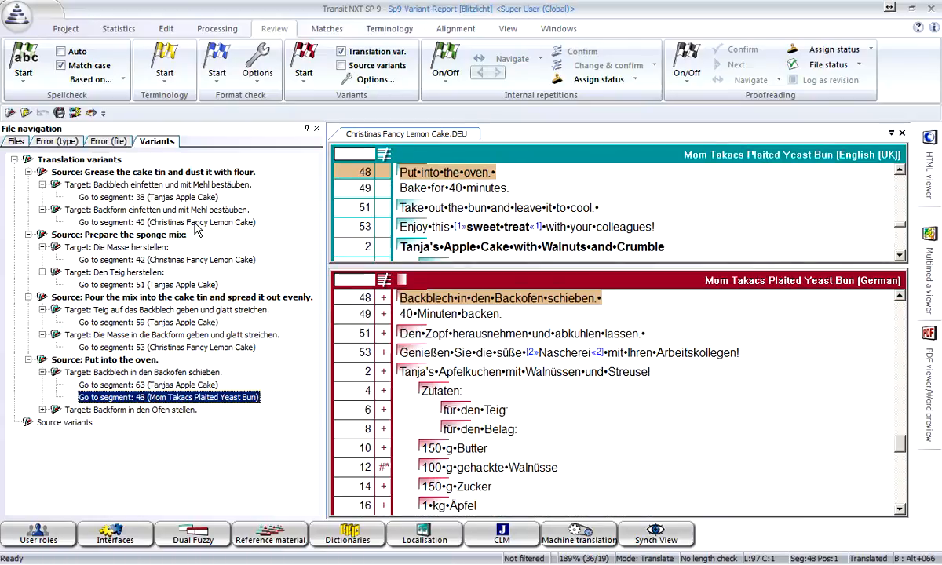
key(alt+BackSpace)
key(alt+BackSpace)
key(alt+BackSpace)
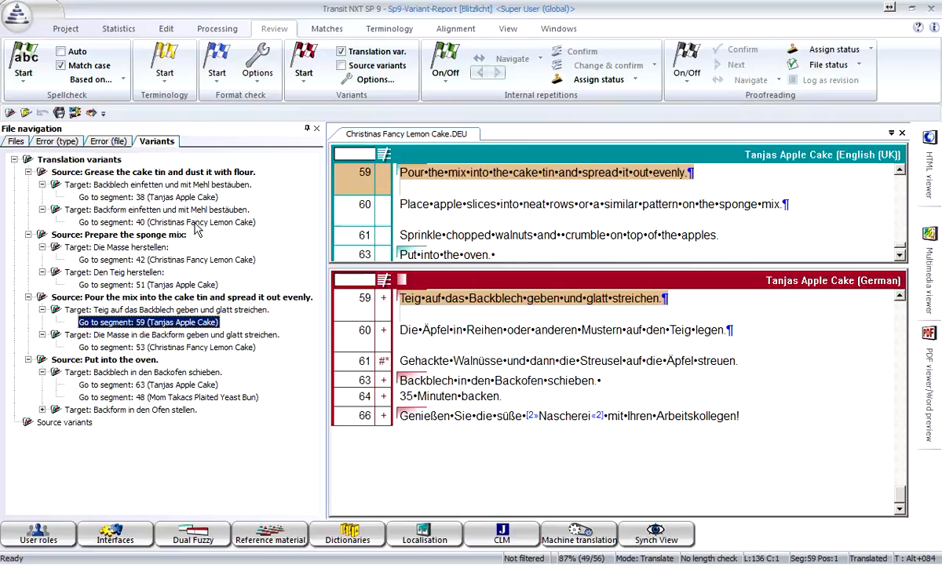
Step: Stop the variant check from ignoring match case, blanks/whitespaces, markups, numbers, pseudo numbers and punctuation marks
click(375, 79)
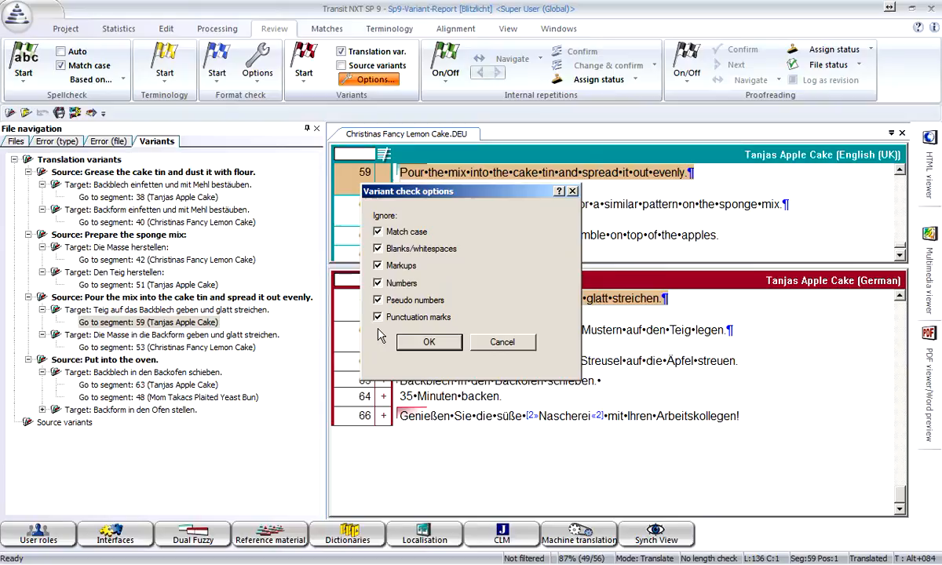
click(378, 231)
click(378, 249)
click(379, 266)
click(377, 283)
click(378, 300)
click(377, 317)
click(429, 342)
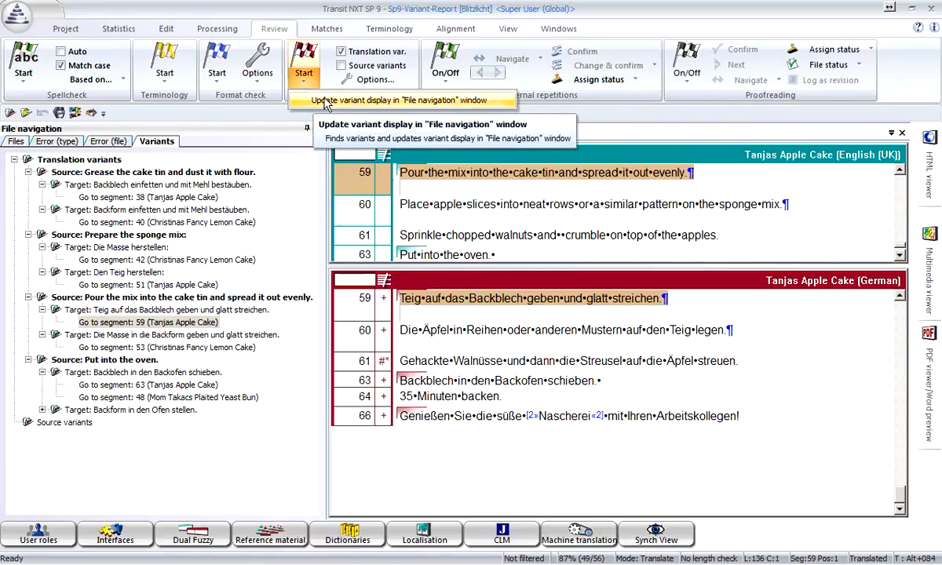
Step: Update the variant display with the changed options and compare the two target variants of "for the sponge mix:"
click(325, 103)
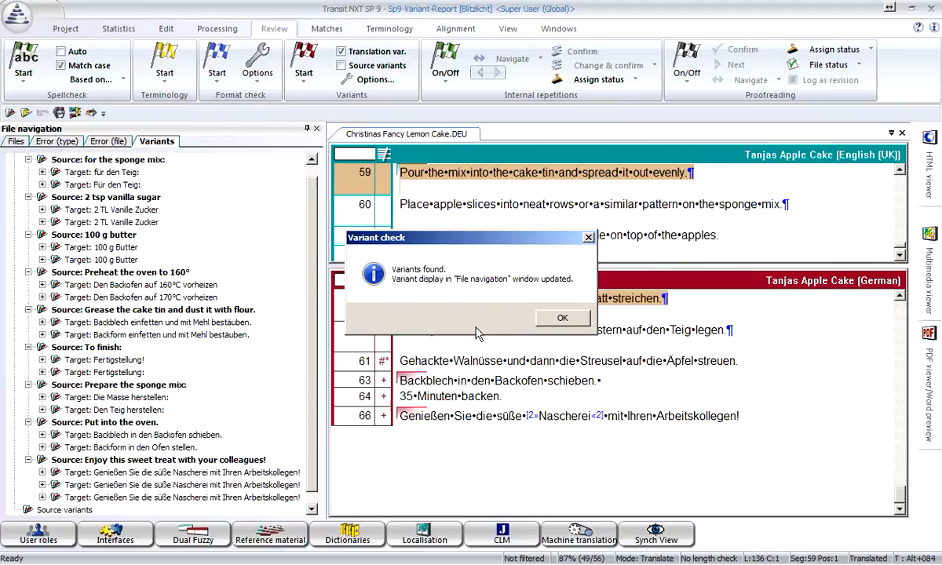
click(562, 318)
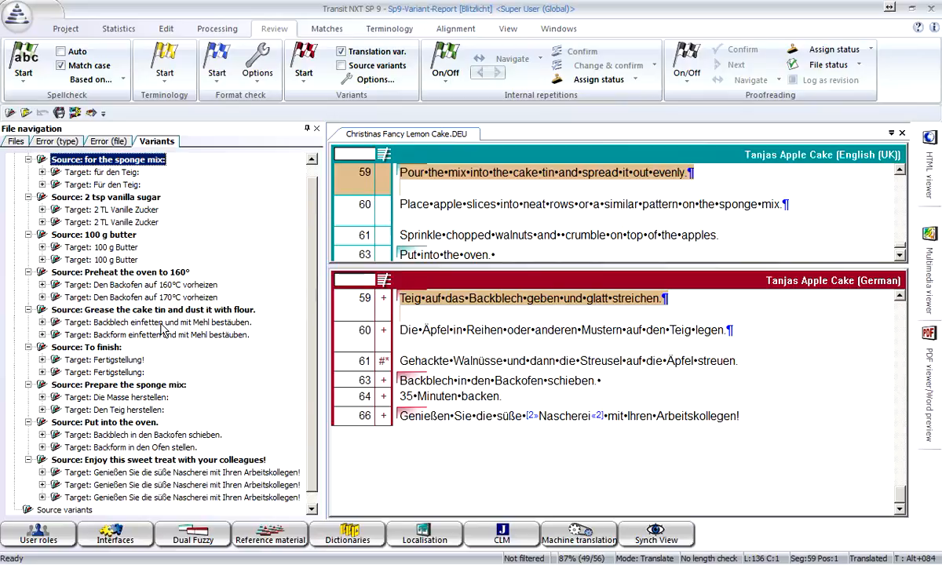
click(106, 172)
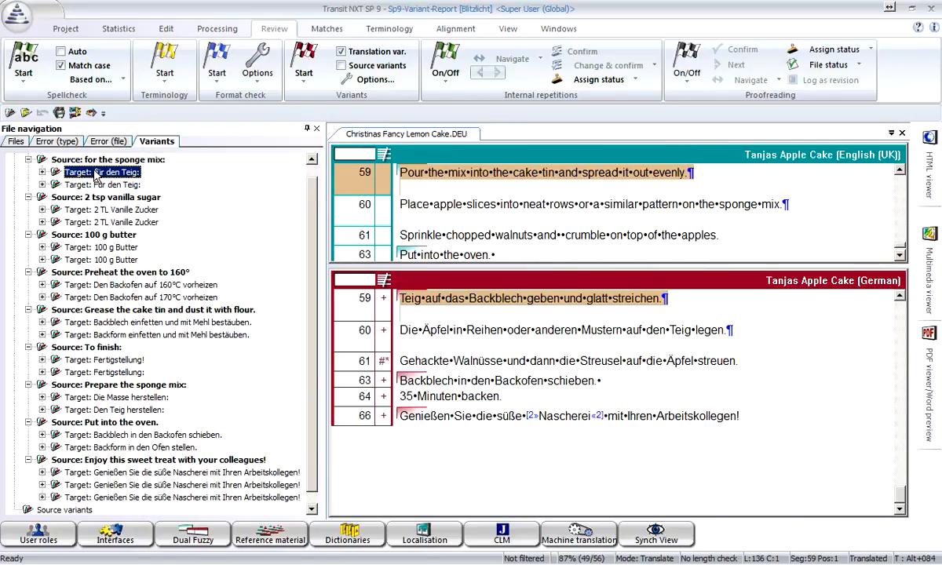
click(98, 185)
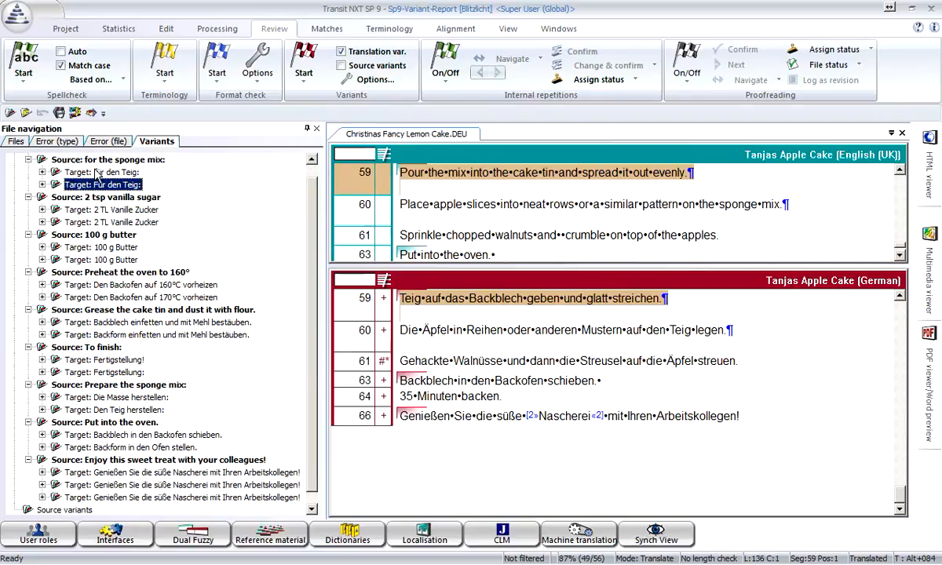
click(98, 173)
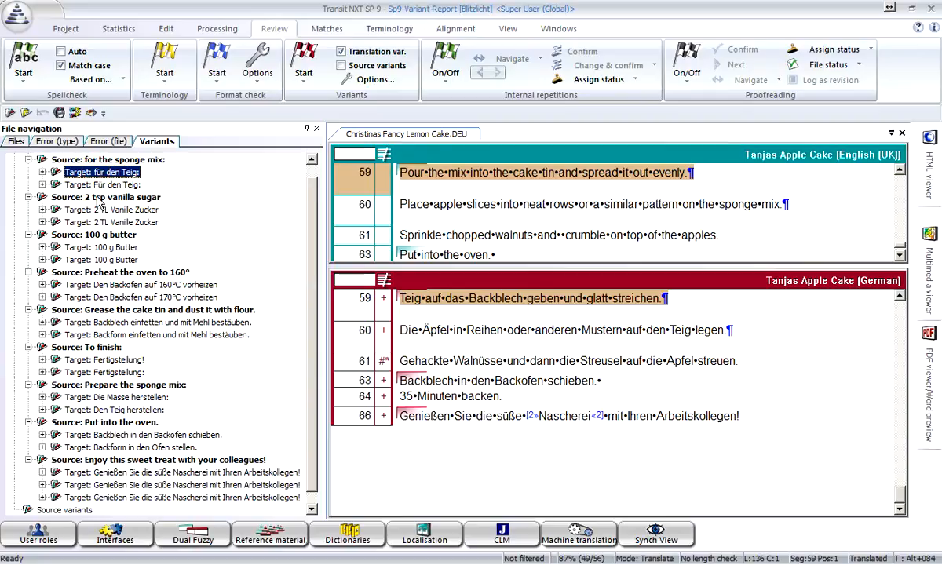
Step: Compare the markup placement in the two variants of "2 tsp vanilla sugar" at segment 18 of the apple cake and lemon cake files
click(104, 209)
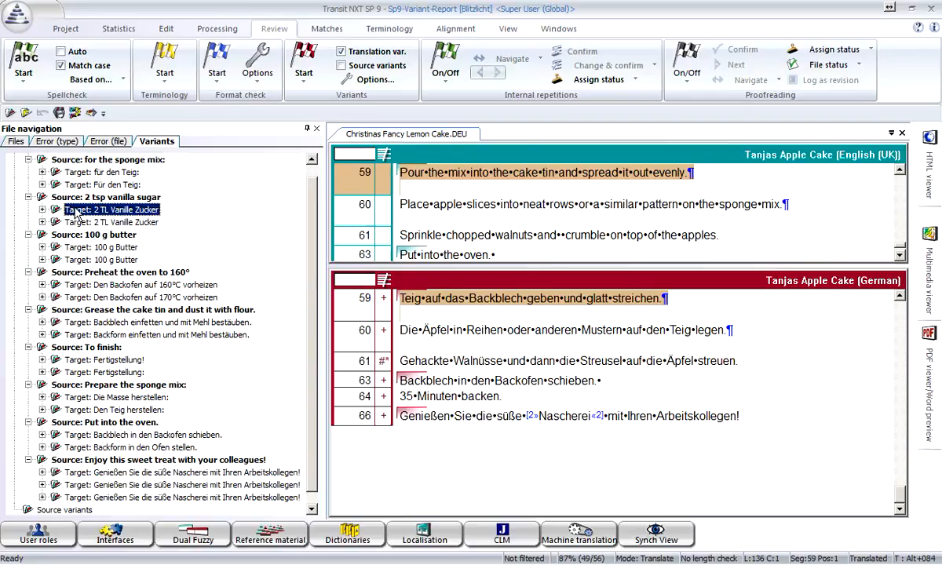
double_click(83, 211)
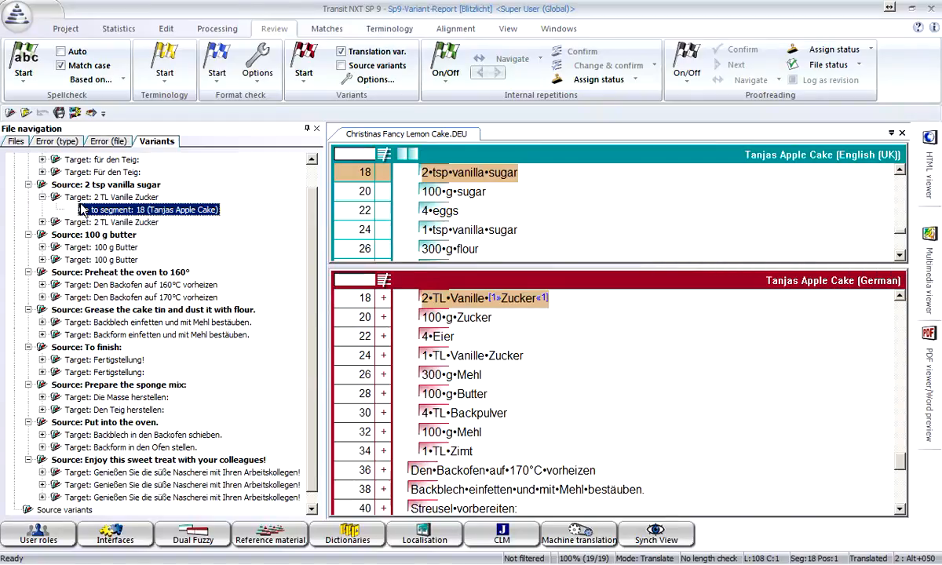
key(alt+Return)
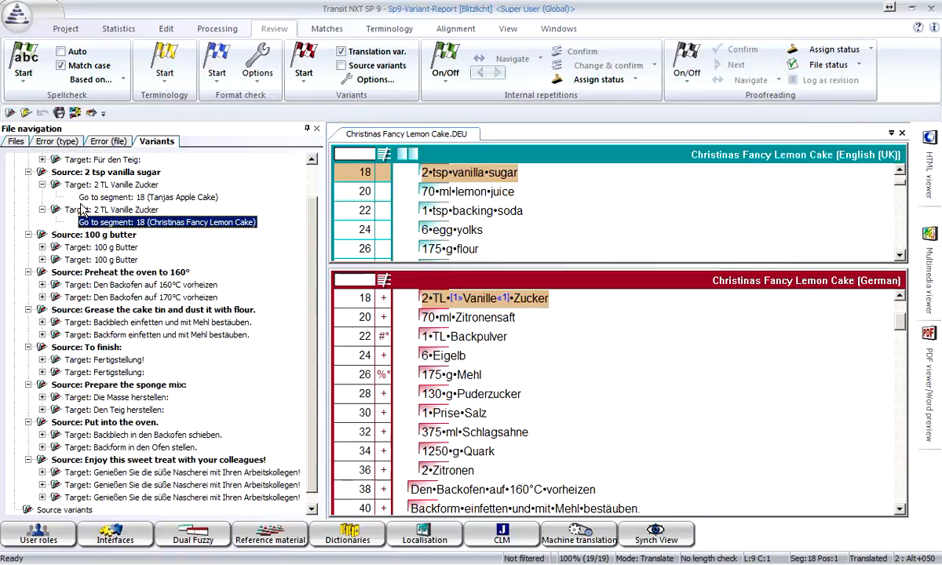
double_click(81, 204)
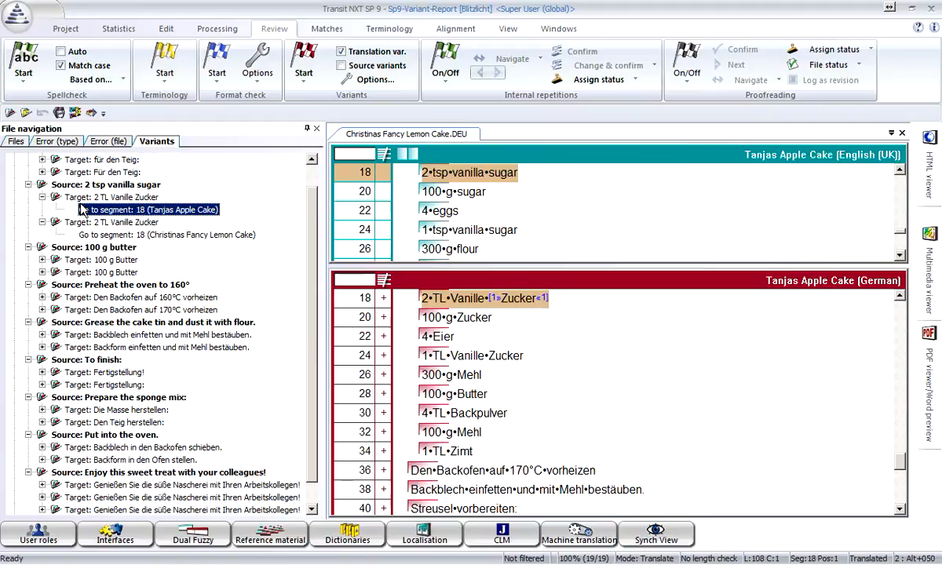
key(alt+Insert)
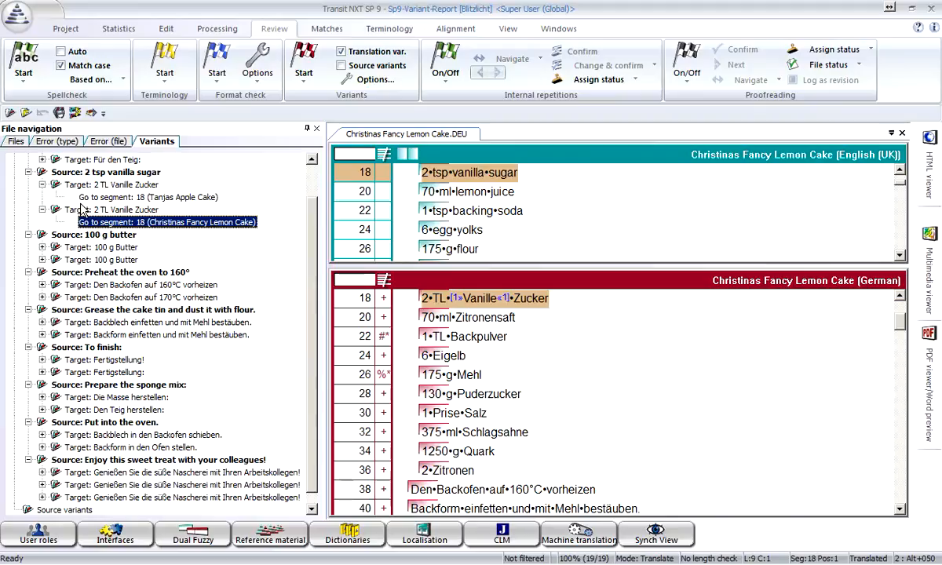
Step: Compare the spacing in the "100 g butter" variants at apple cake segment 28 and yeast bun segment 18
key(alt+Return)
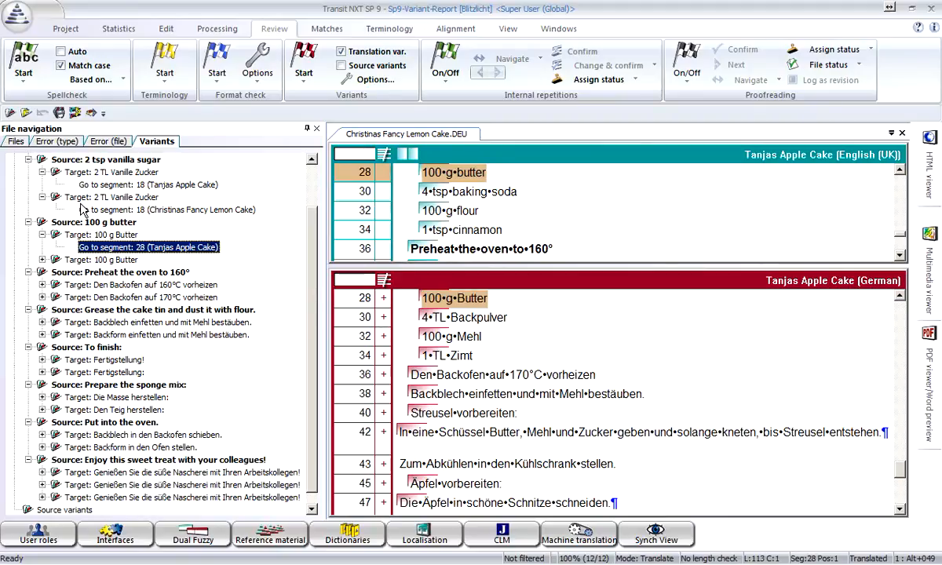
key(alt+Return)
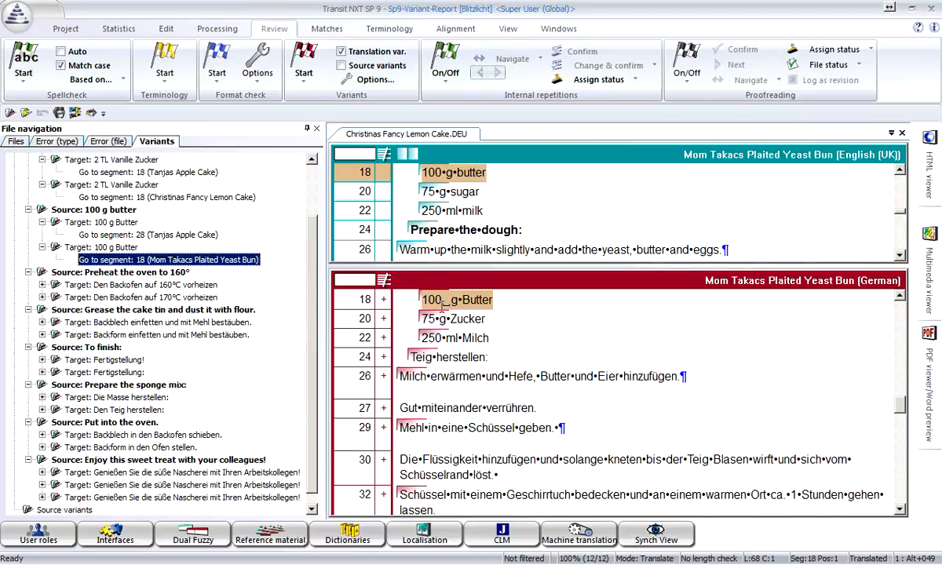
key(Up)
key(Up)
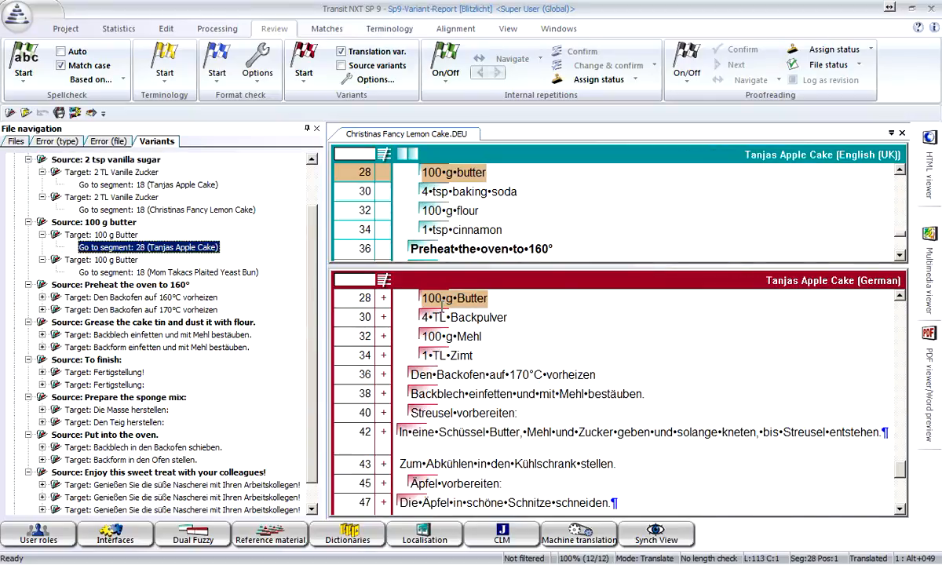
key(Down)
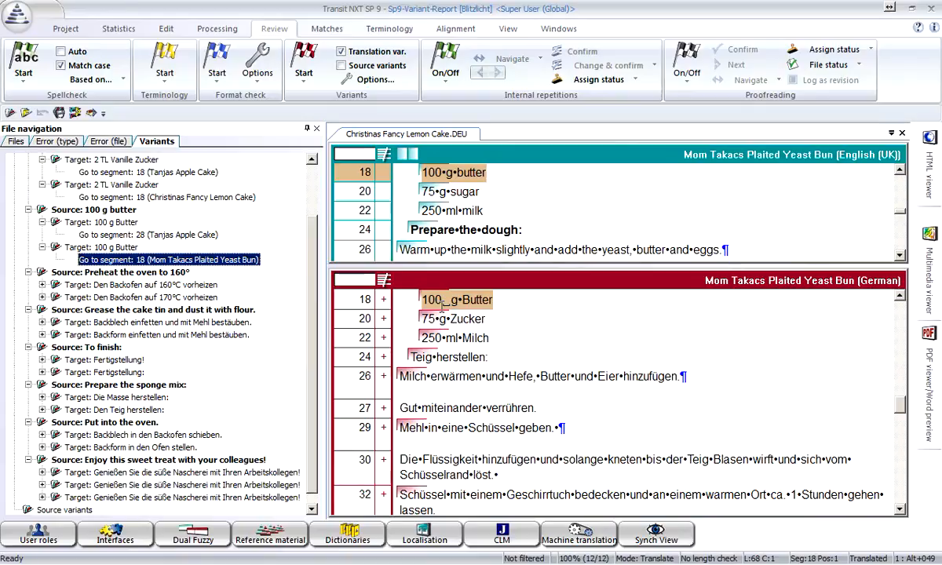
Step: Compare the target variants of "Preheat the oven to 160°" and "Grease the cake tin and dust it with flour." in the apple and lemon cake files
key(alt+Return)
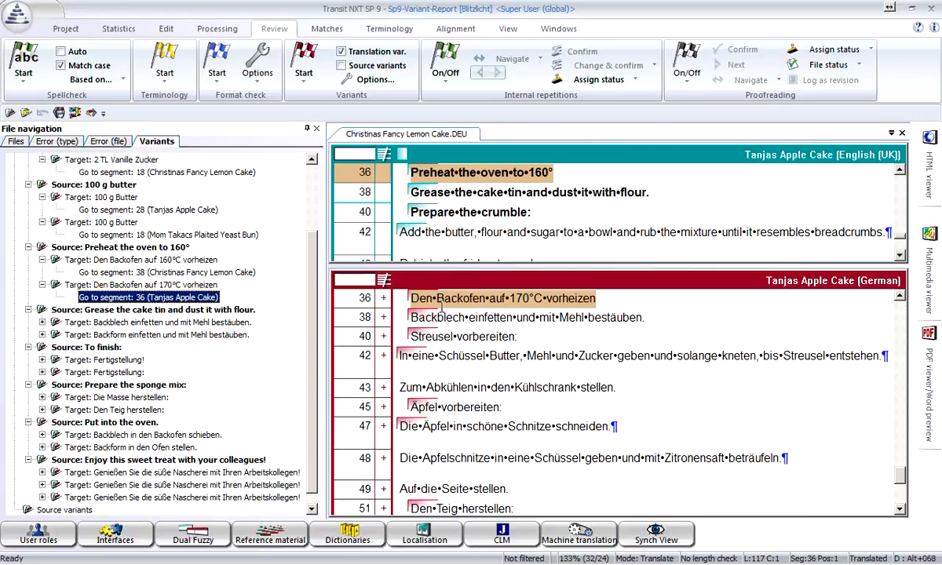
key(Down)
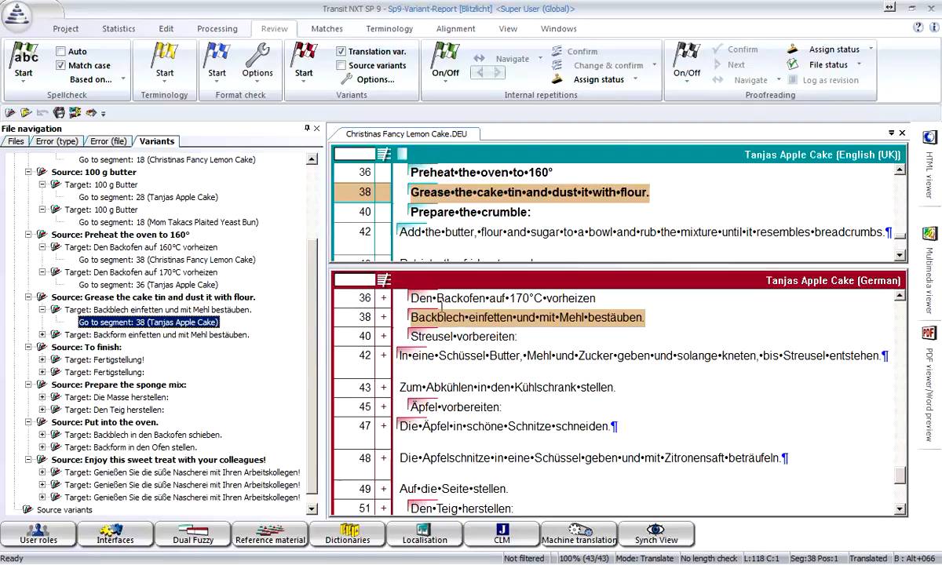
key(Down)
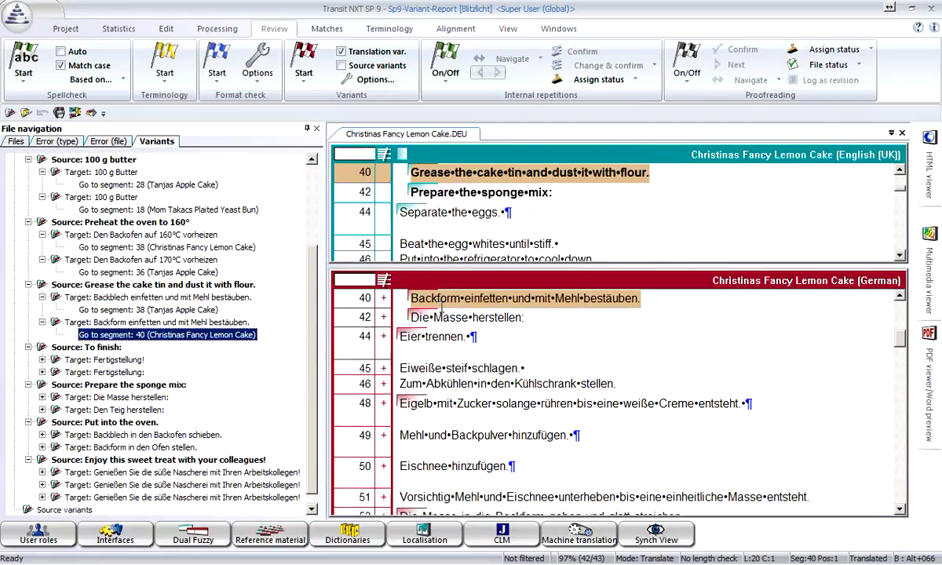
key(Up)
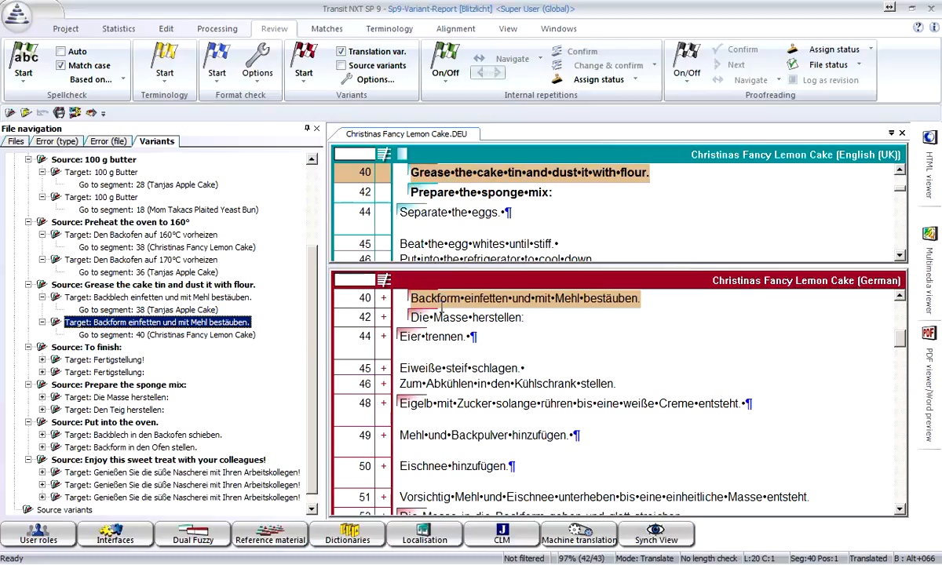
key(Down)
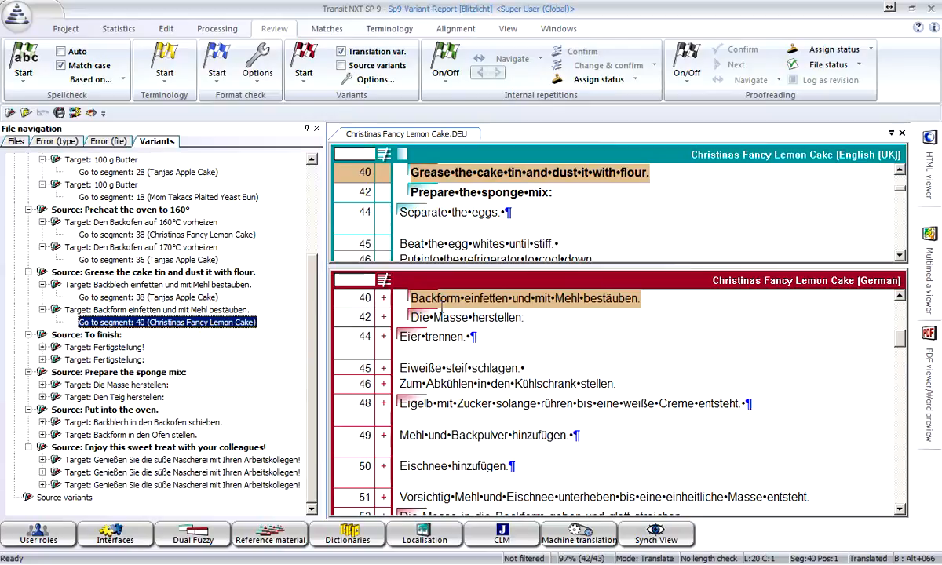
Step: Replace the translation of lemon cake segment 40 with the 100% fuzzy match "Backblech einfetten und mit Mehl bestäuben." from the apple cake file
key(Return)
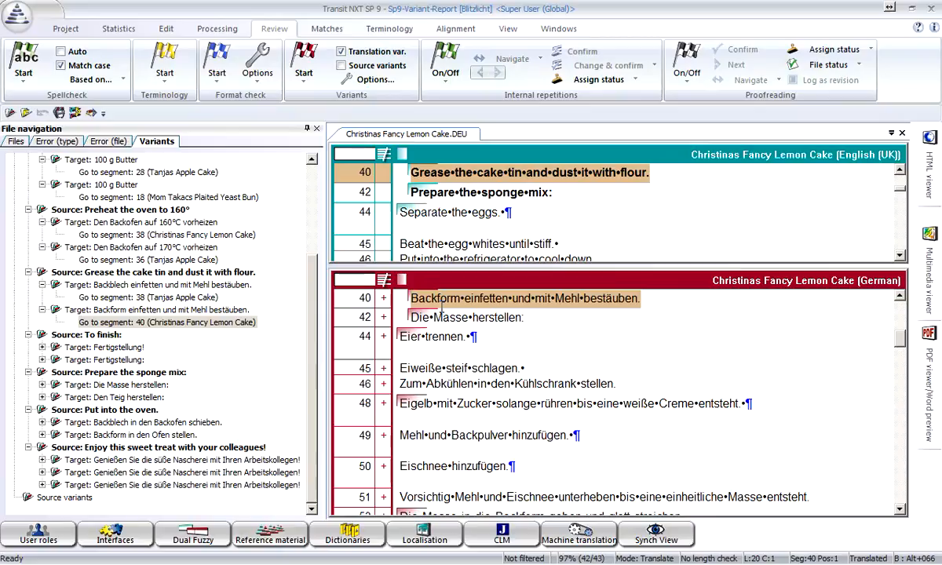
click(438, 299)
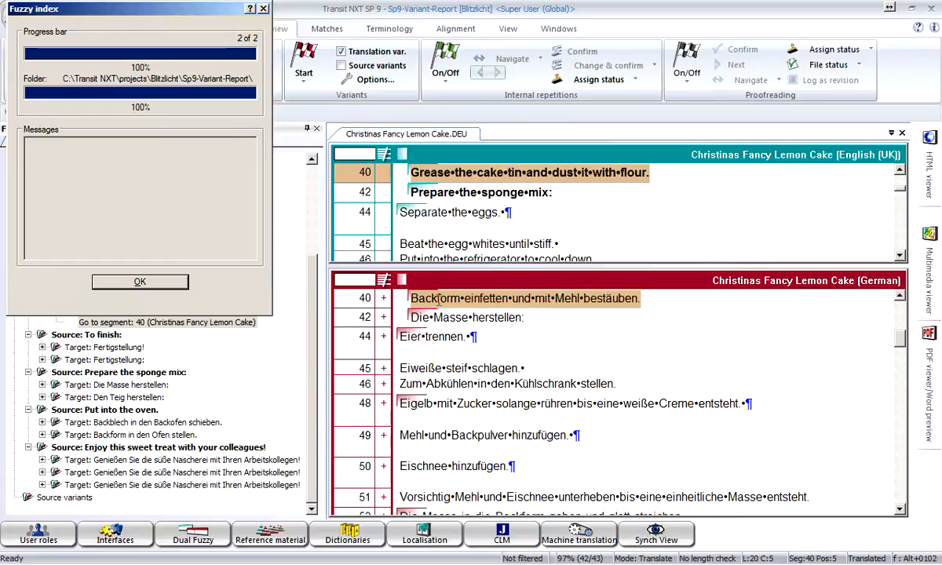
key(Return)
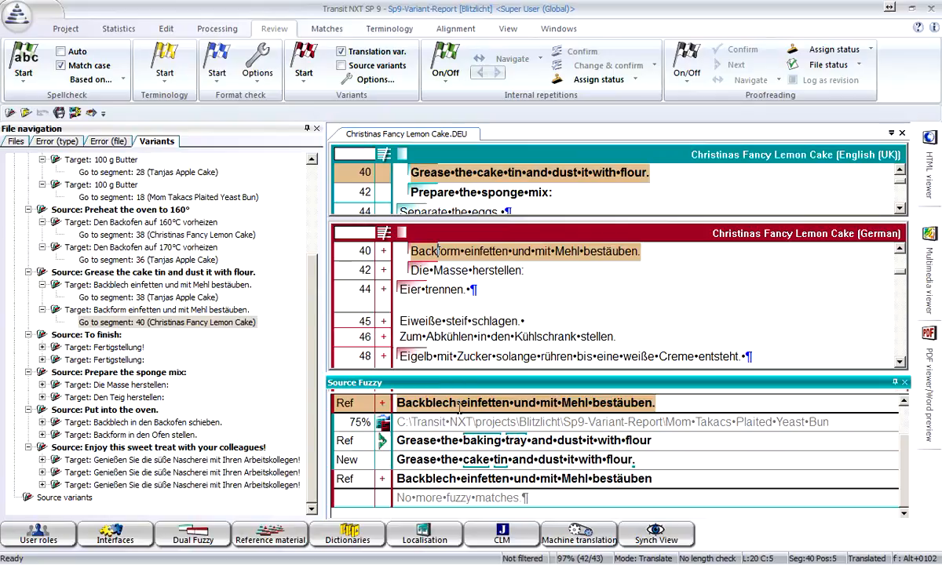
scroll(459, 405, up, 2)
scroll(459, 405, up, 1)
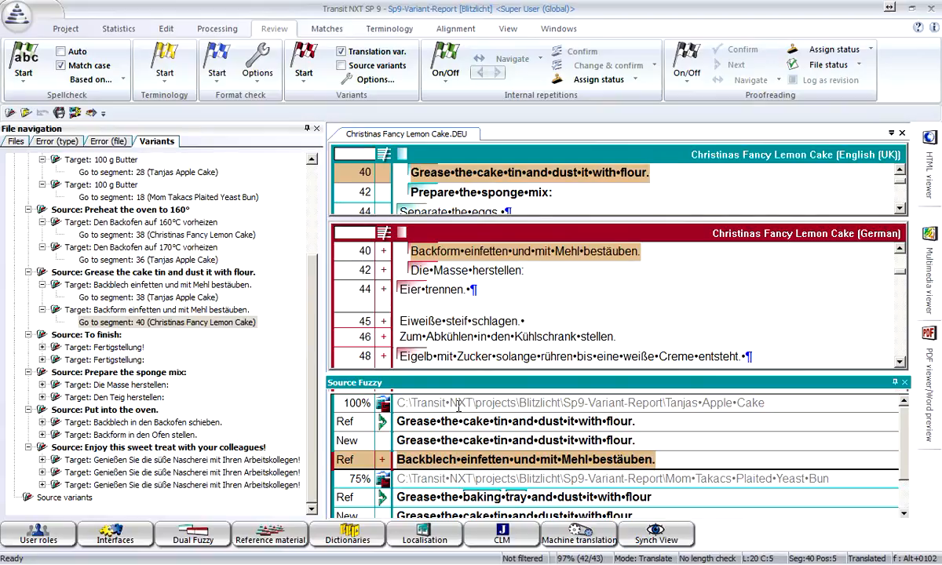
key(ctrl+Insert)
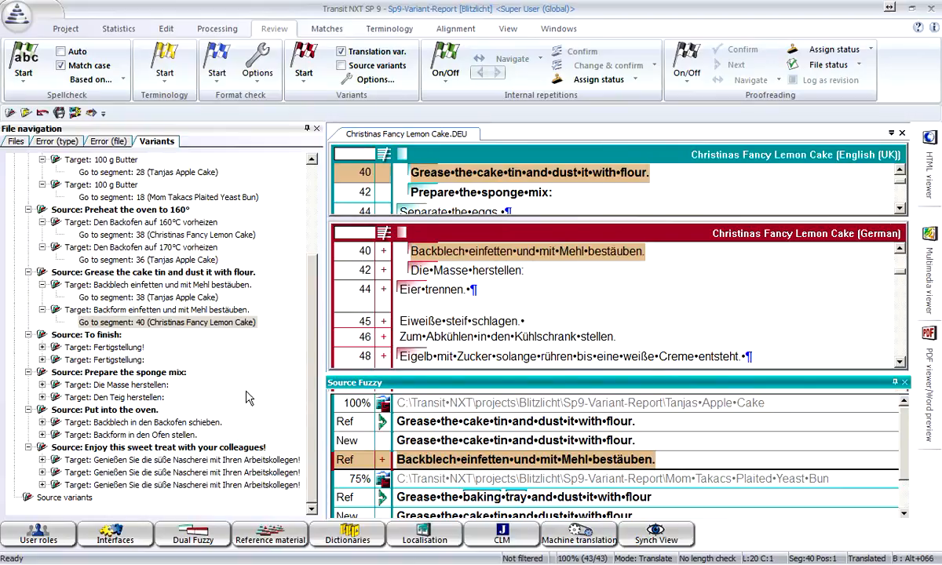
Step: Compare the punctuation in the "To finish:" variants at yeast bun segment 38, apple cake segment 57 and lemon cake segment 67
click(184, 322)
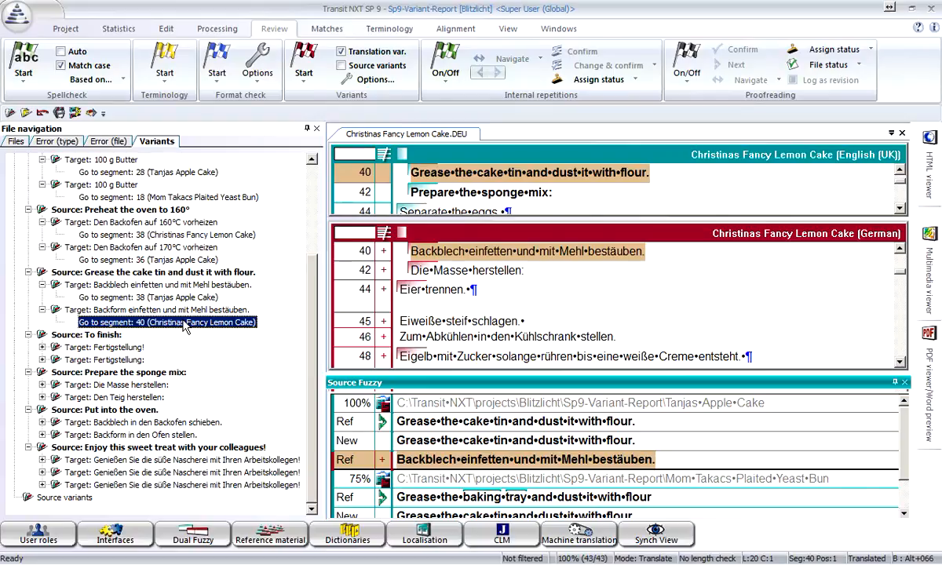
key(alt+Return)
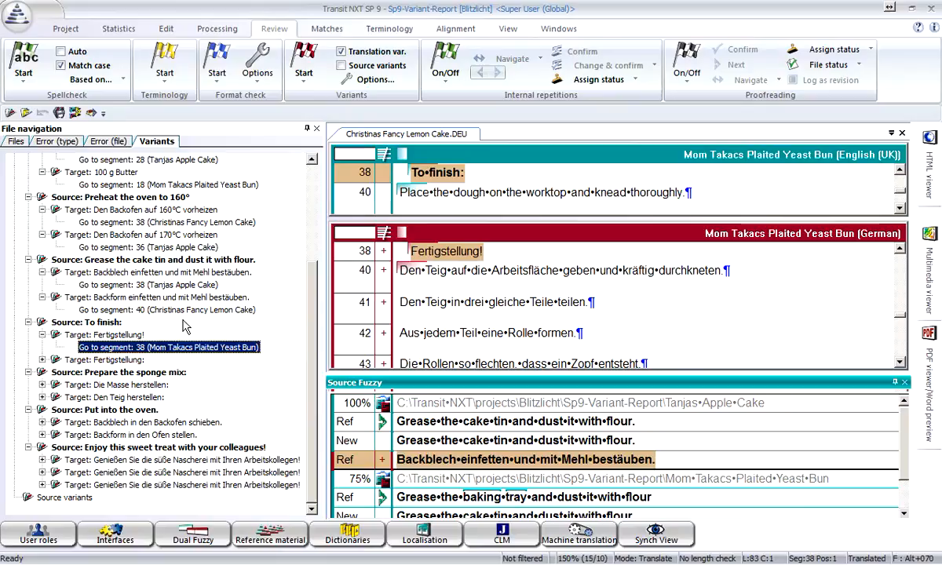
key(Down)
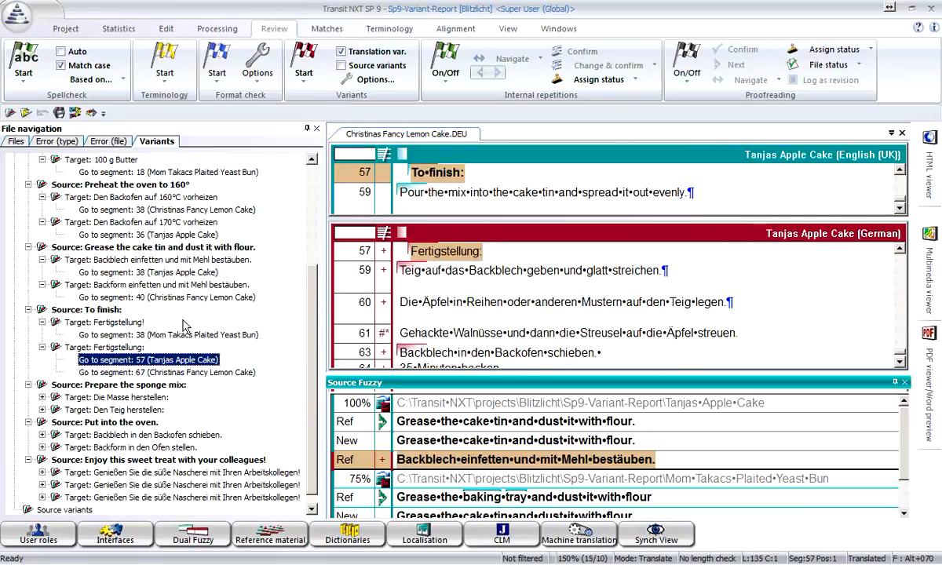
key(Down)
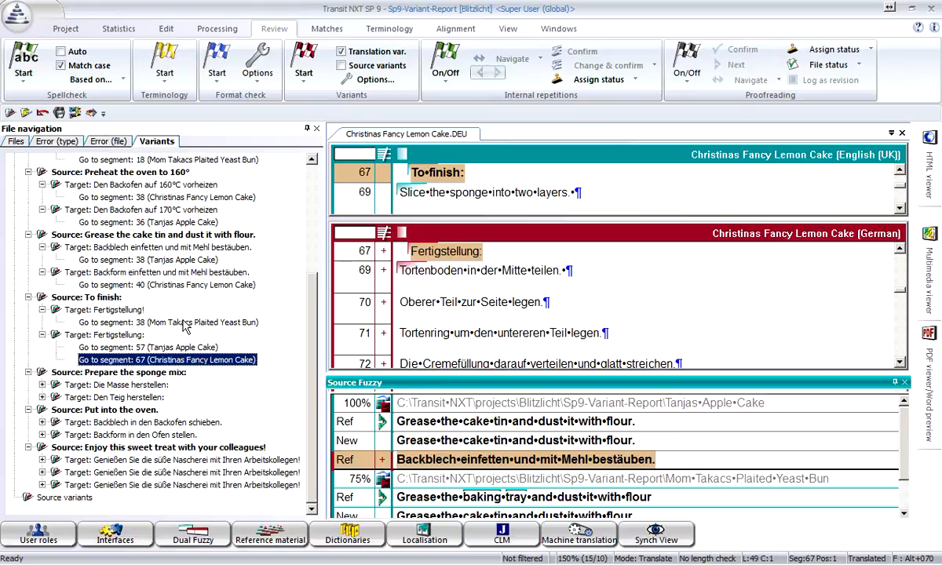
key(Up)
key(Up)
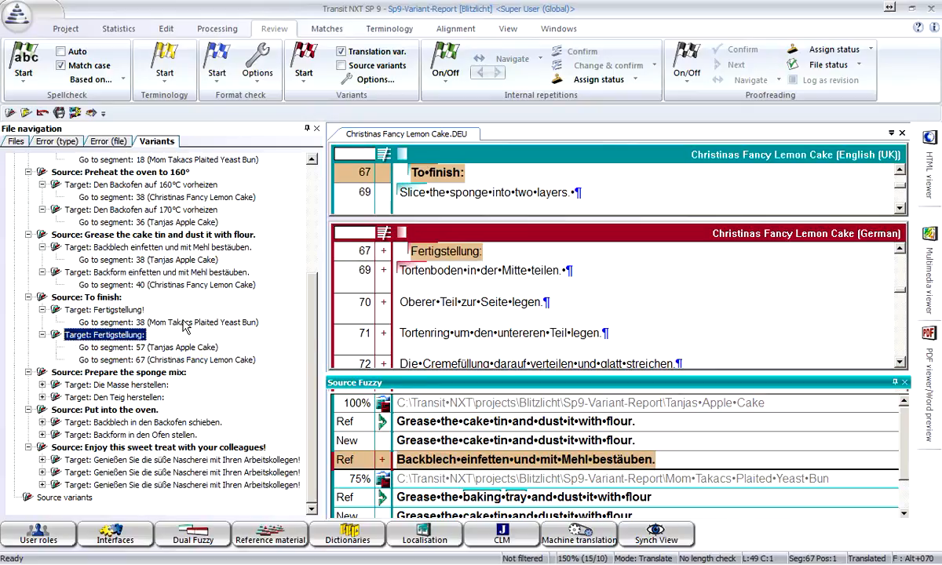
key(Up)
key(Up)
key(Up)
key(Up)
key(Down)
key(Down)
key(Down)
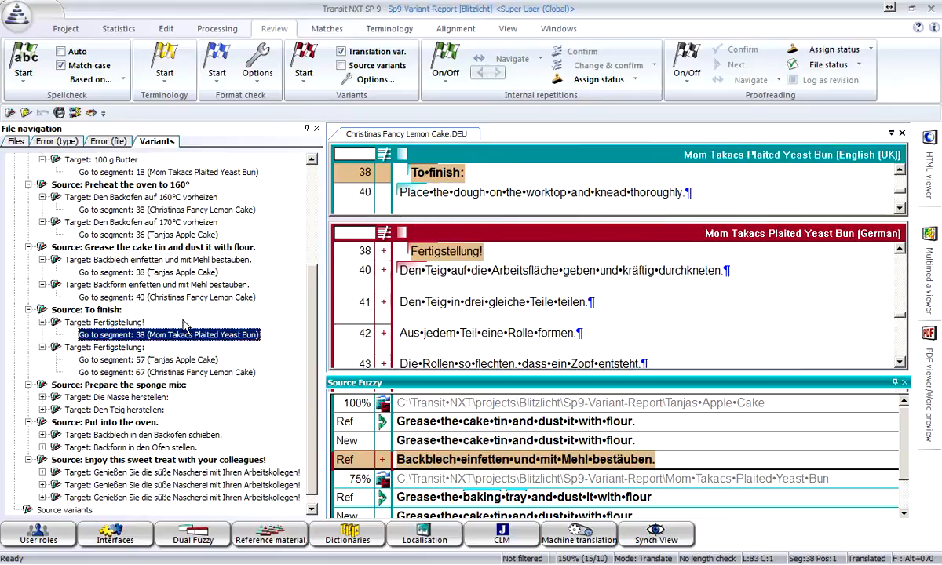
key(Down)
key(Down)
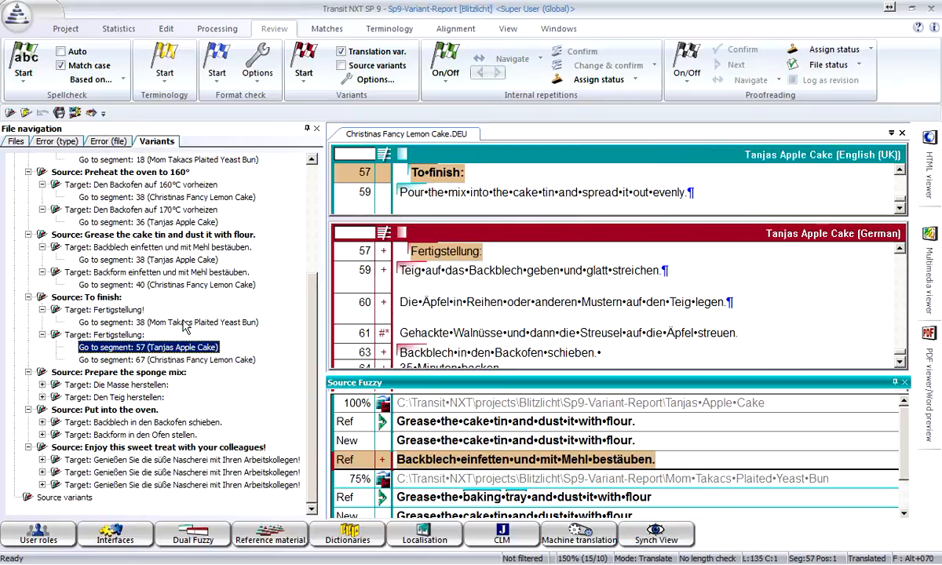
Step: Replace the translation of yeast bun segment 38 with the fuzzy match "Fertigstellung:"
key(Down)
key(Up)
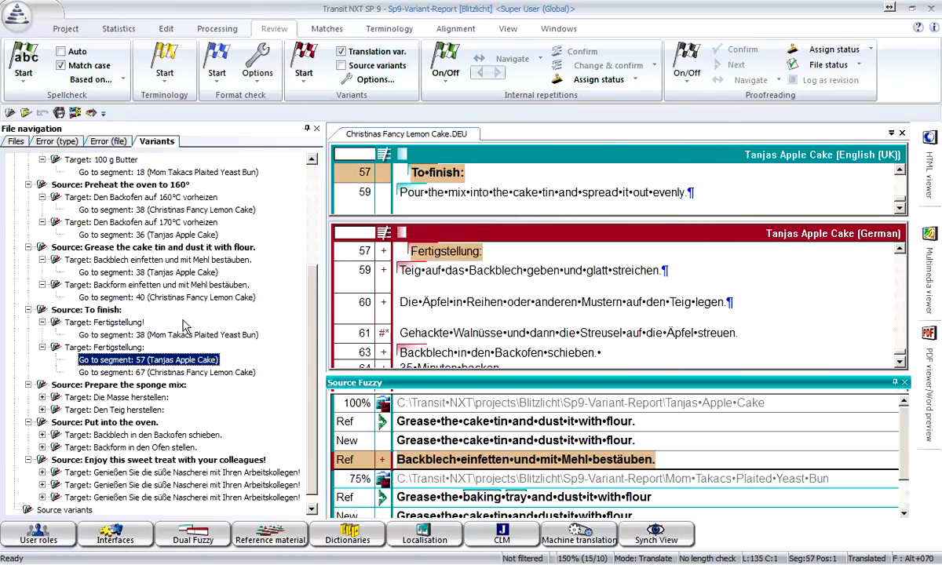
key(Up)
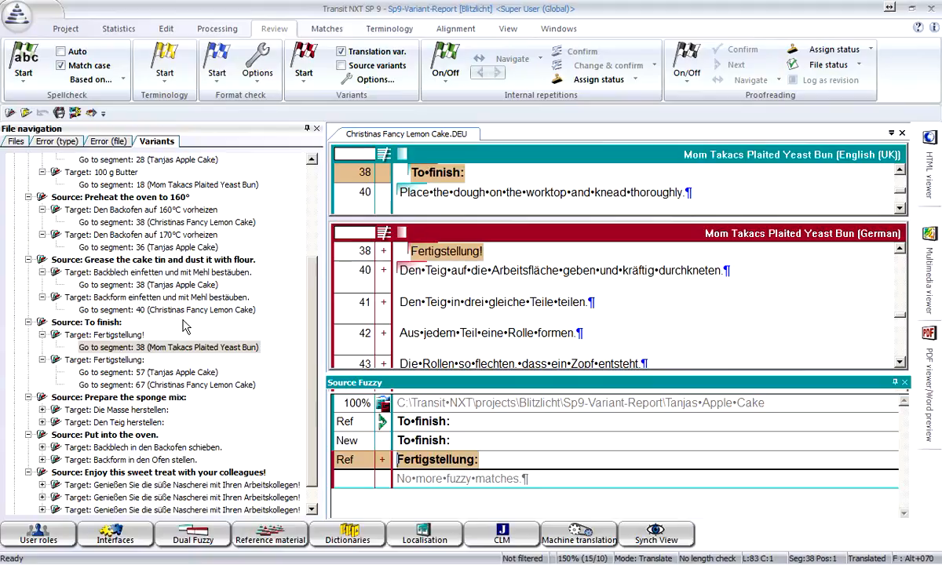
key(Return)
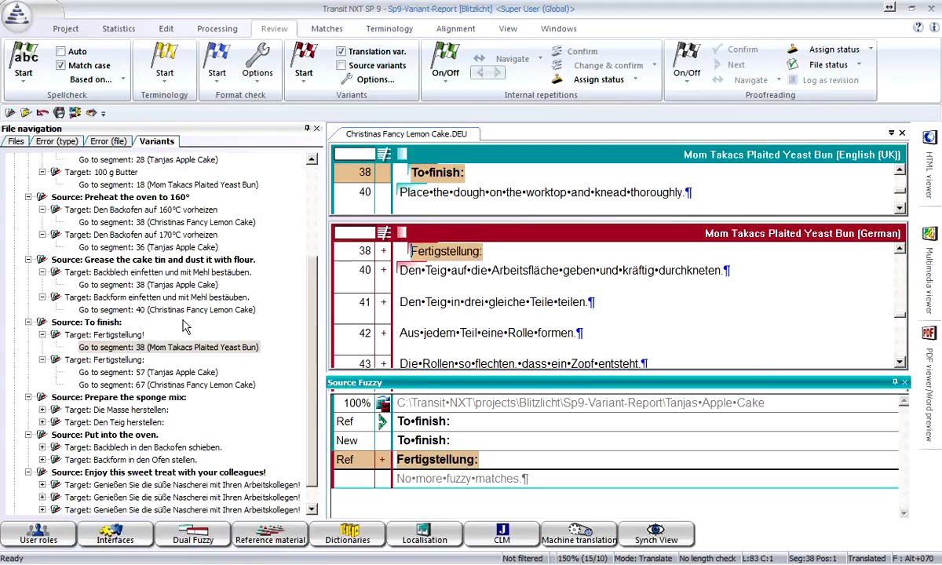
Step: Check the remaining target variants listed for "Prepare the sponge mix:" and "Put into the oven."
click(127, 372)
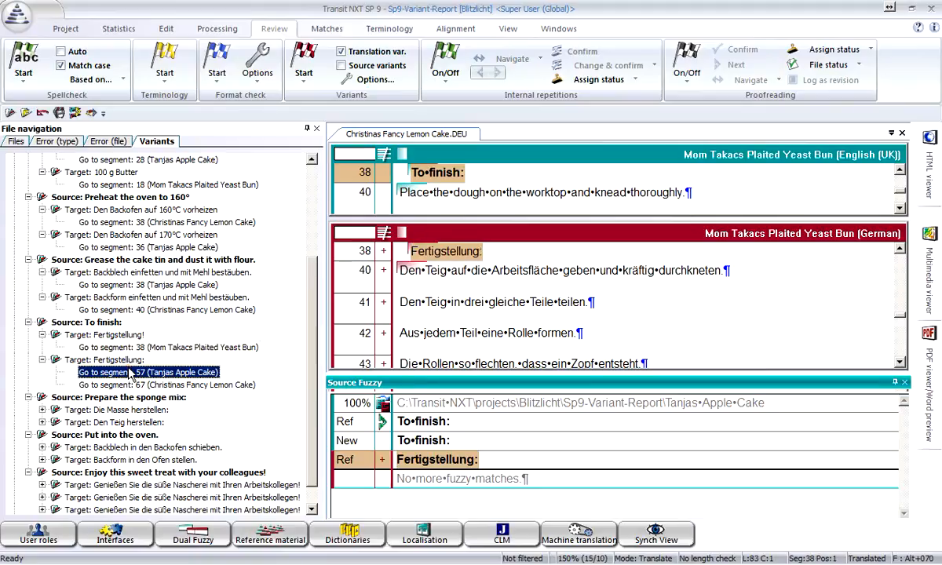
scroll(131, 372, down, 1)
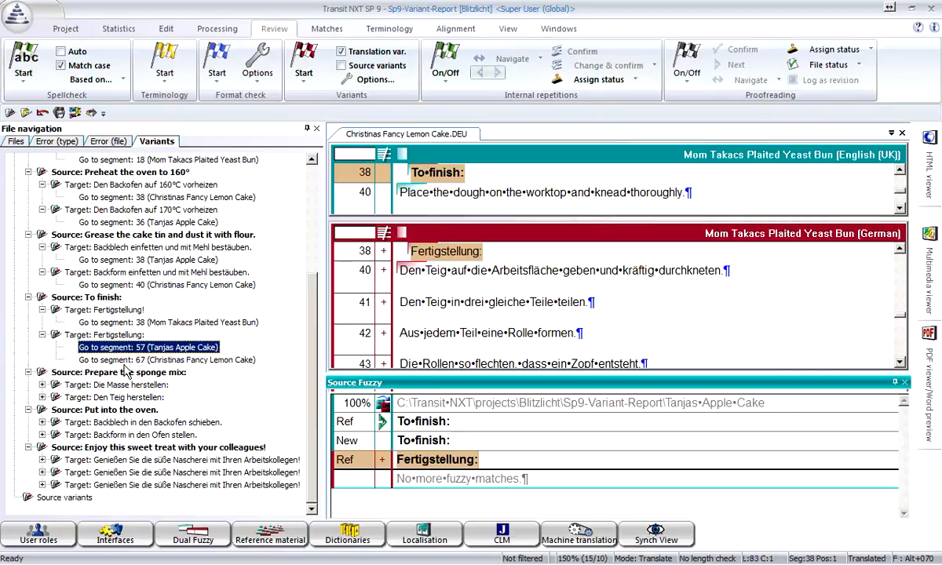
click(121, 387)
click(123, 397)
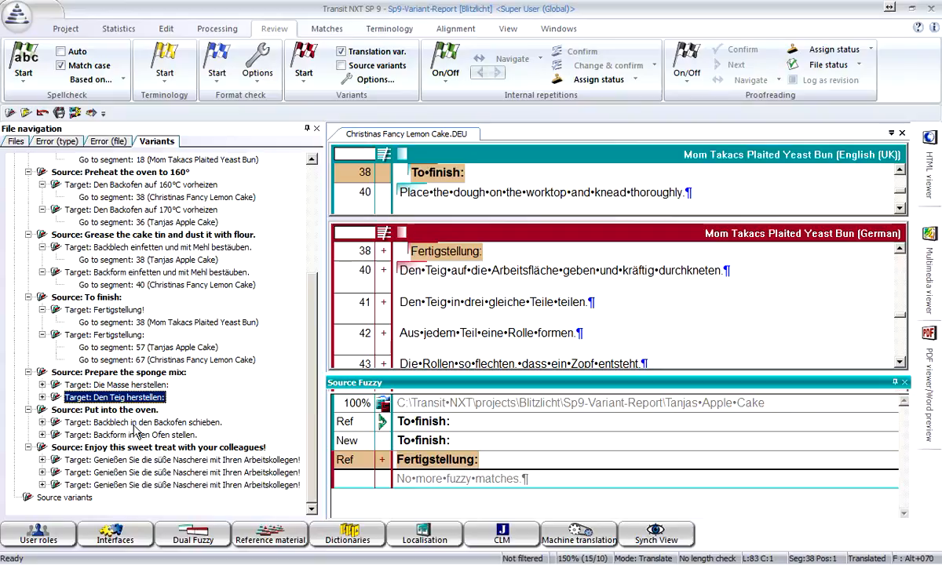
click(124, 422)
click(122, 434)
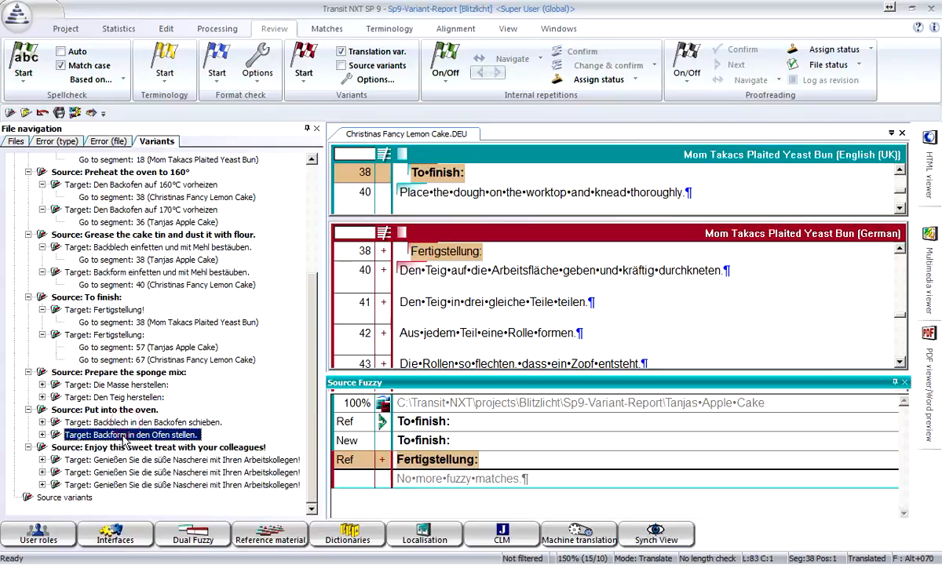
Step: Close the variant navigation, the open language pairs without saving their changes, and the source fuzzy window
click(432, 253)
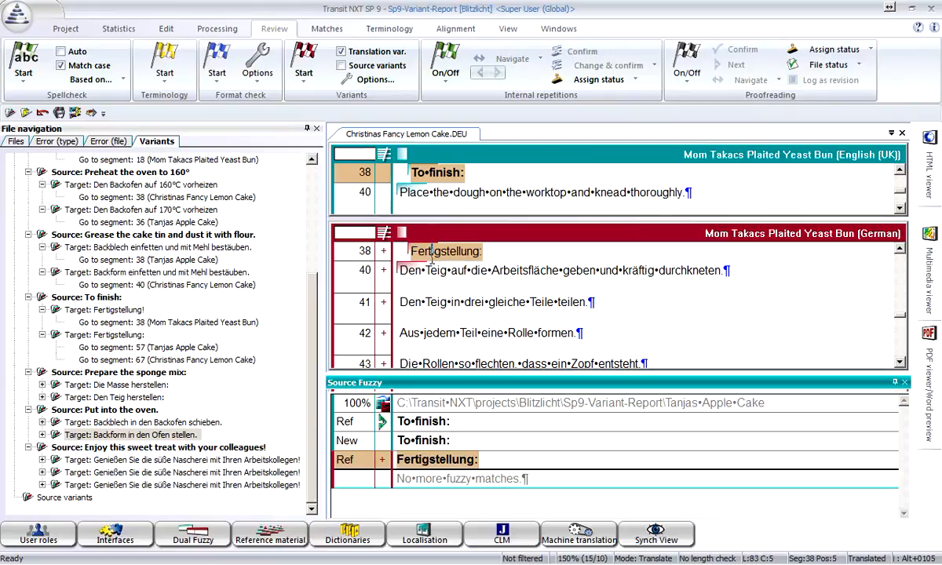
click(317, 128)
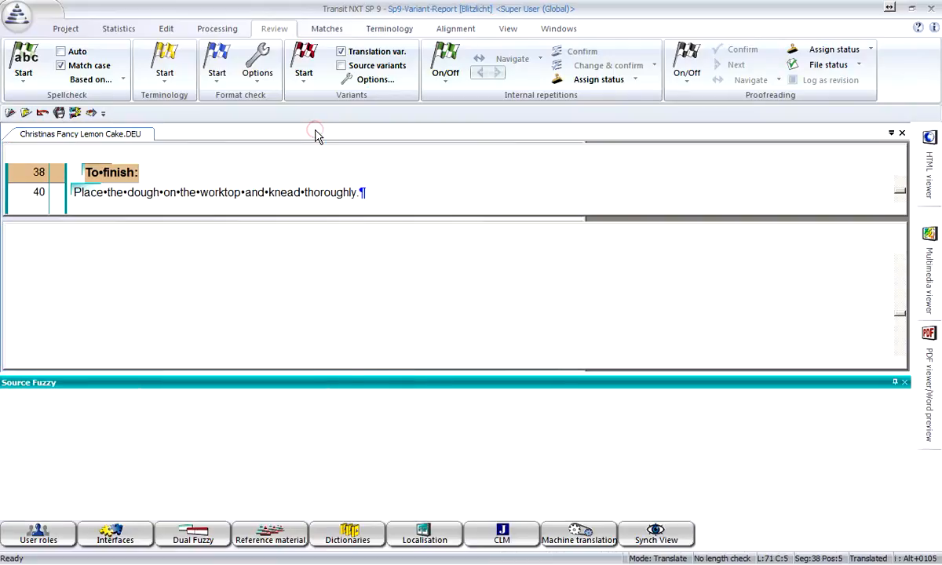
click(901, 133)
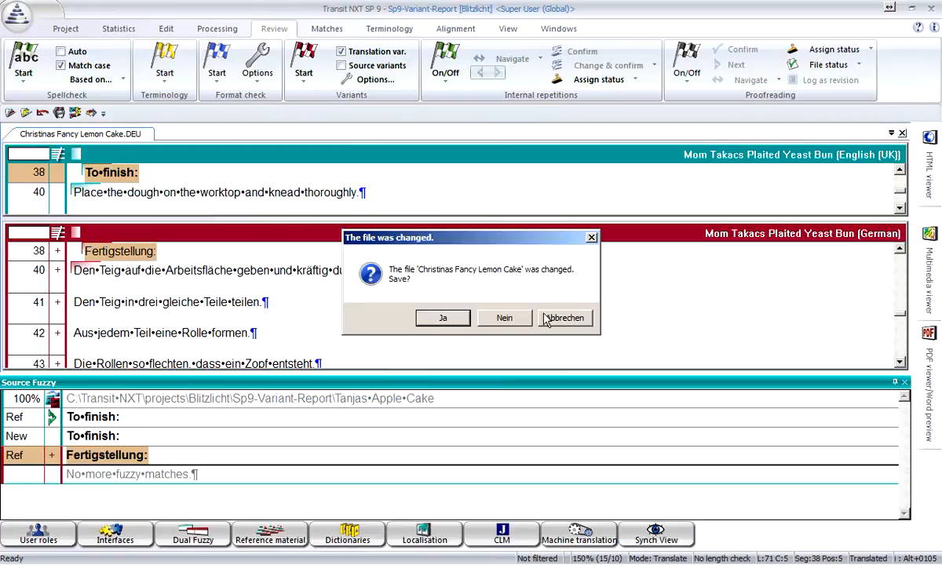
click(506, 318)
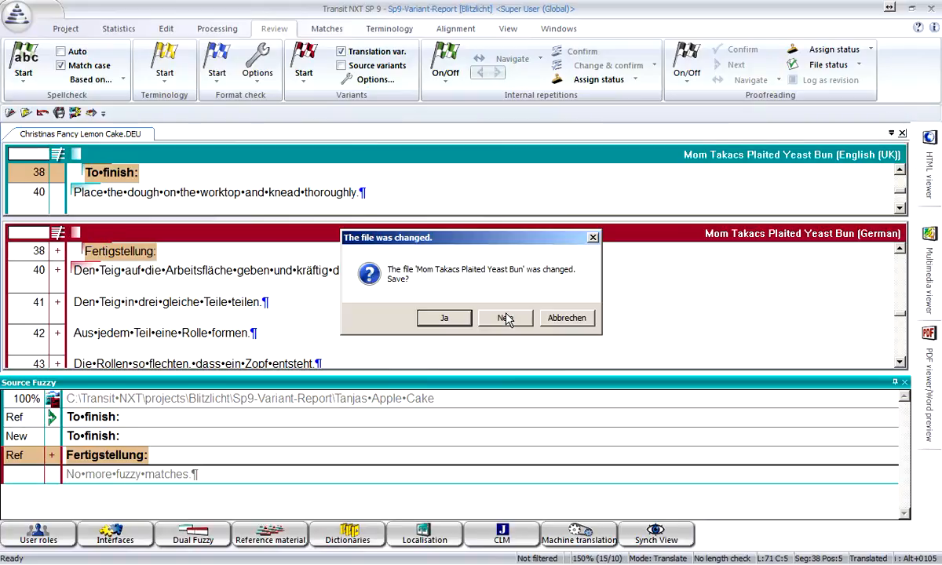
click(507, 318)
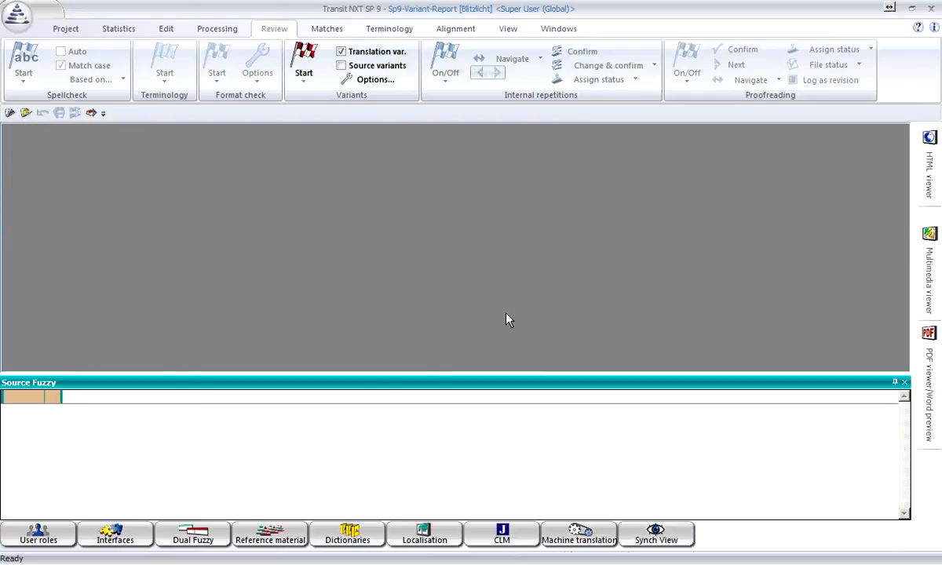
click(903, 383)
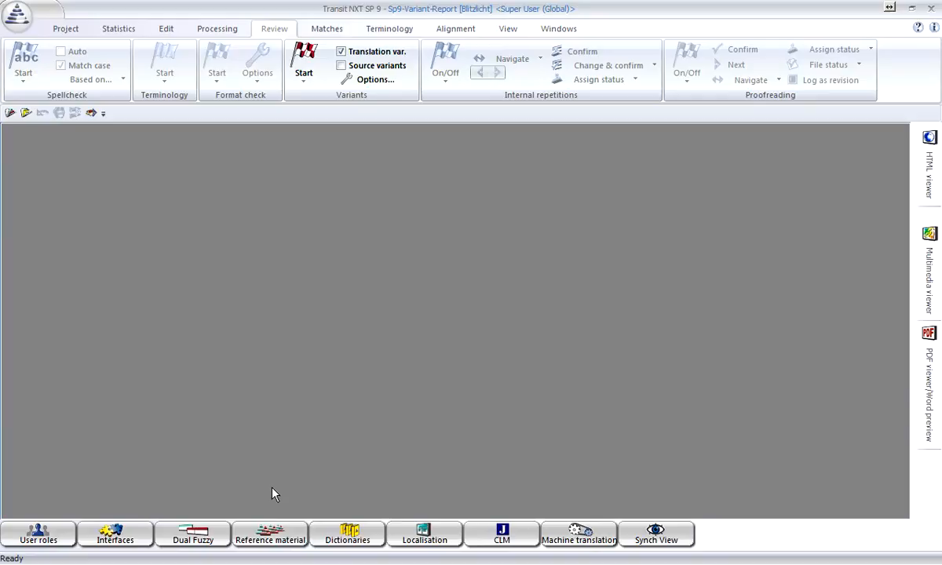
click(270, 534)
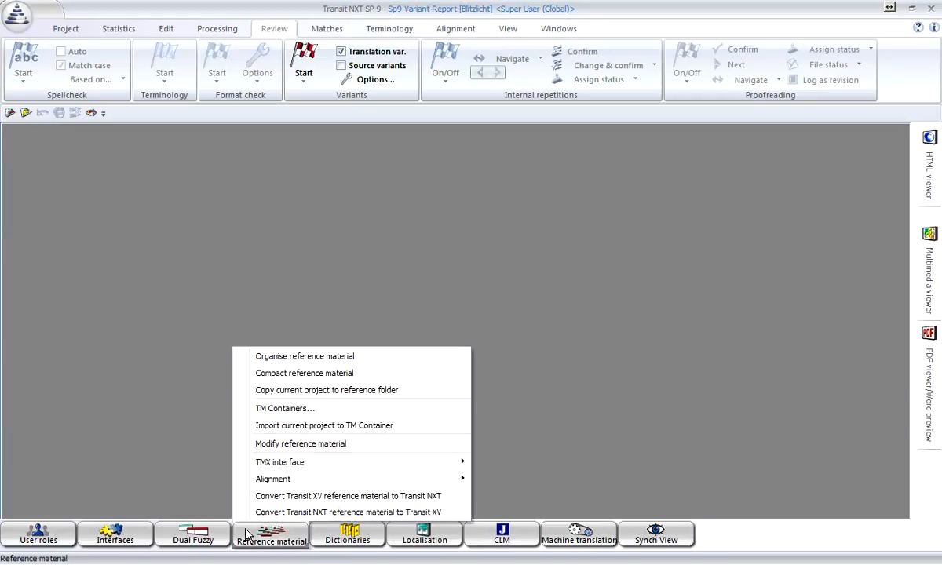
click(269, 446)
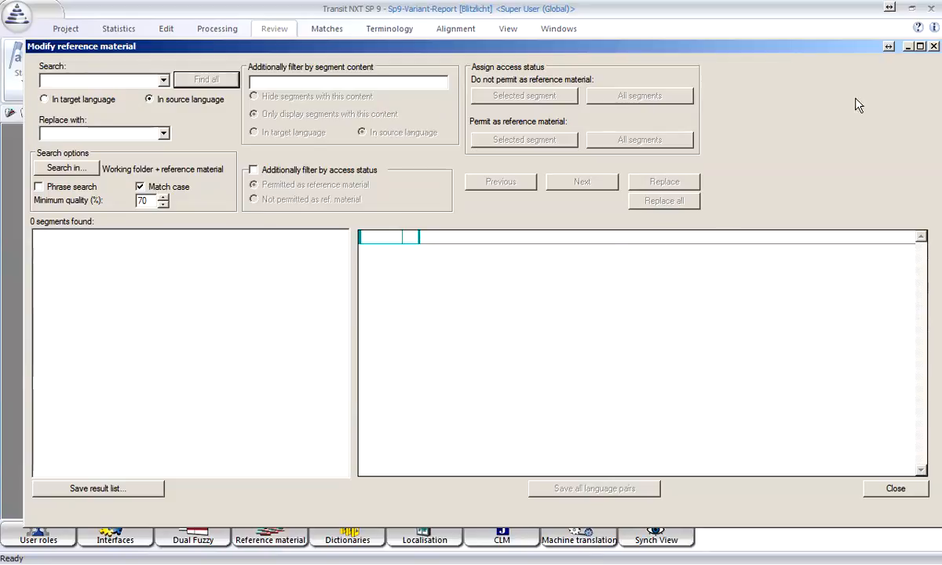
click(933, 46)
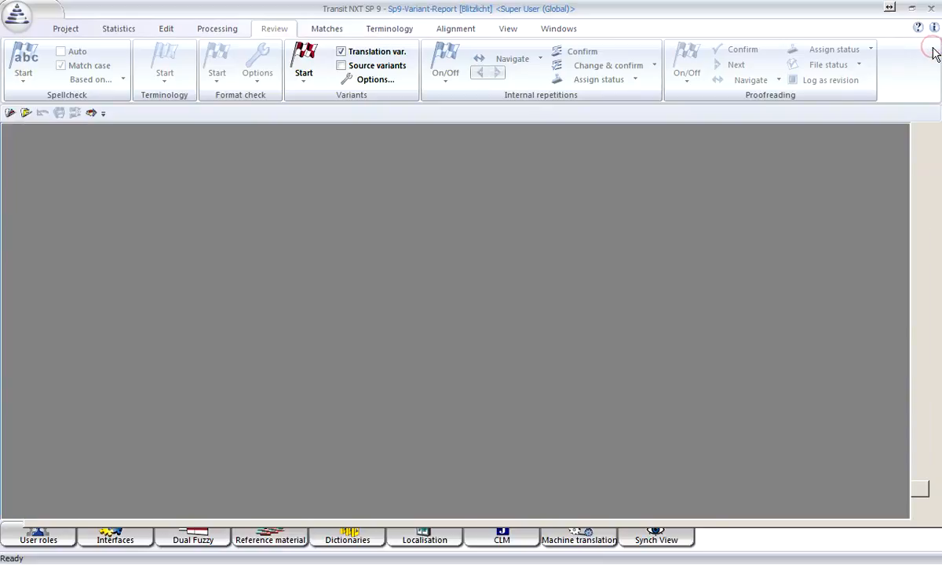
Step: Open the recent project "Sp9-Modify Reference Material"
click(17, 13)
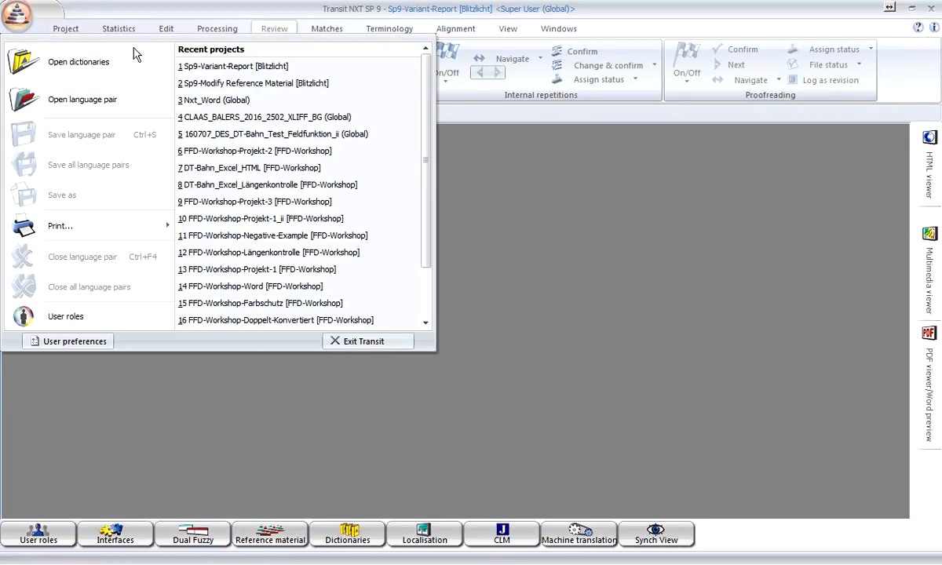
click(271, 83)
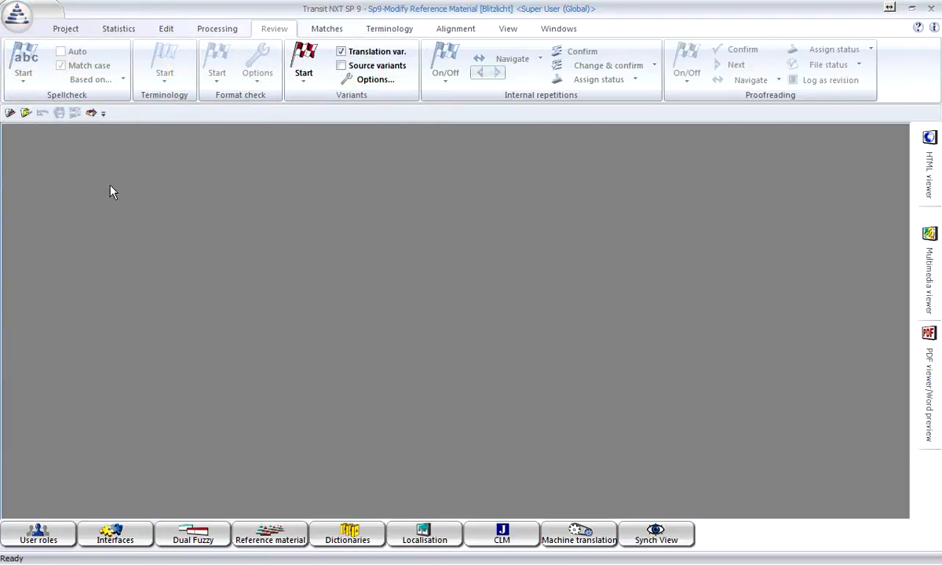
Step: Check the project settings for languages, working folder and reference material, then close them
click(79, 32)
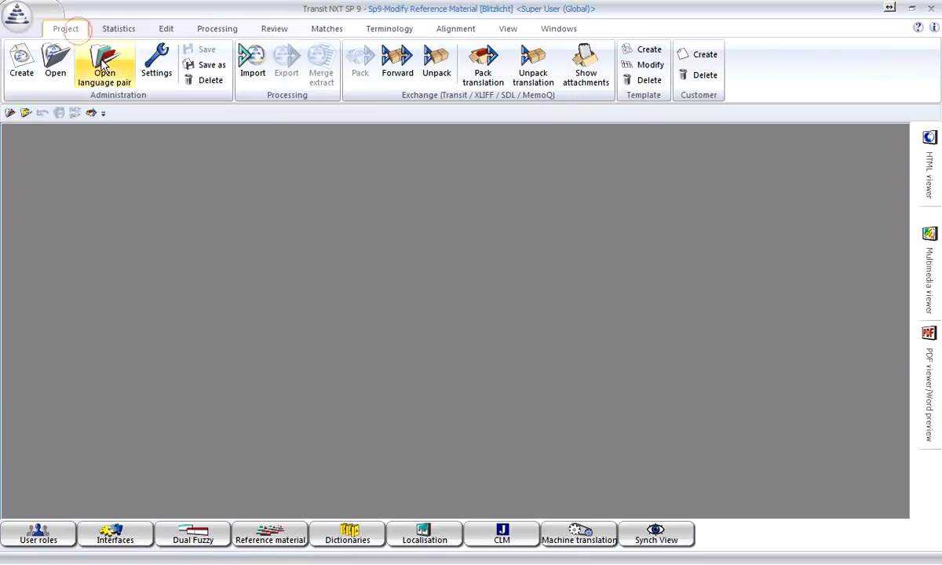
click(150, 67)
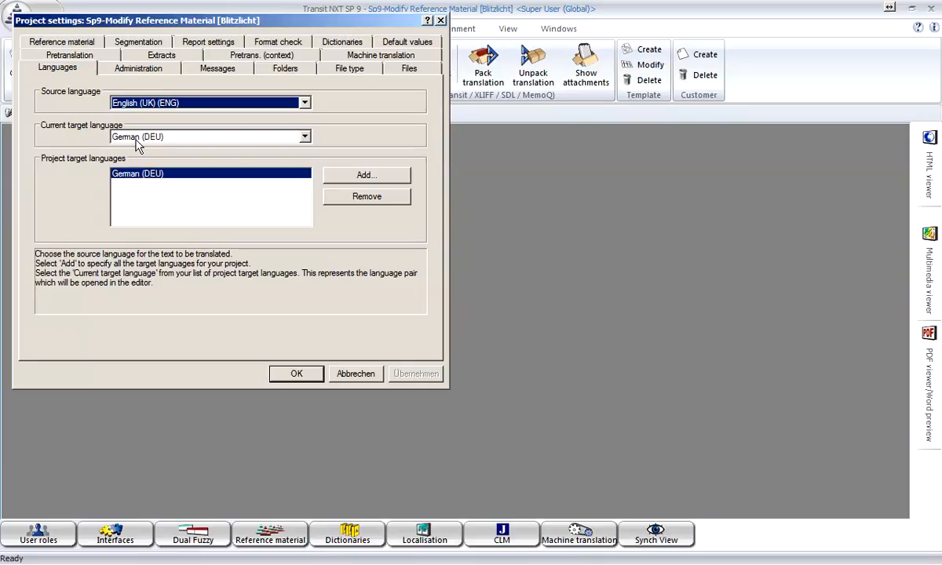
click(287, 69)
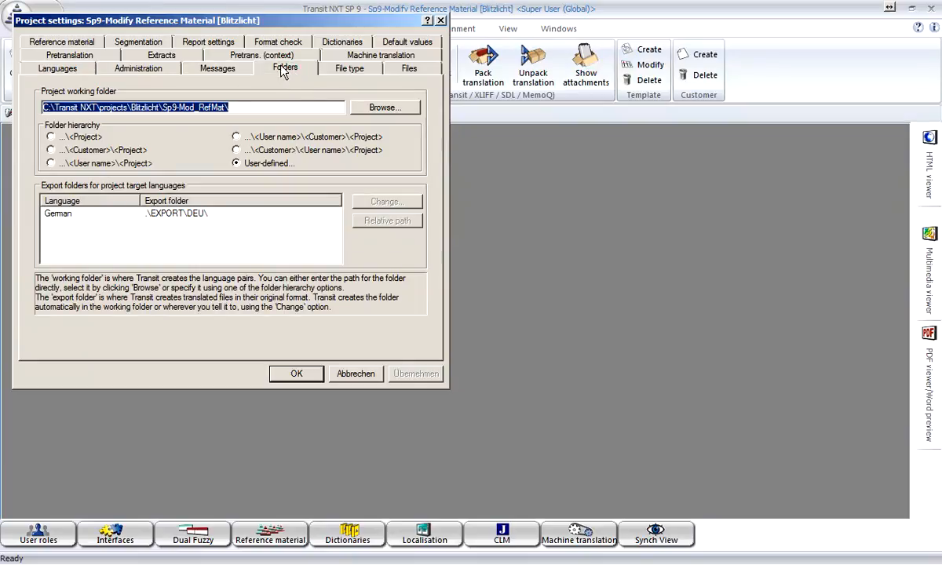
click(98, 43)
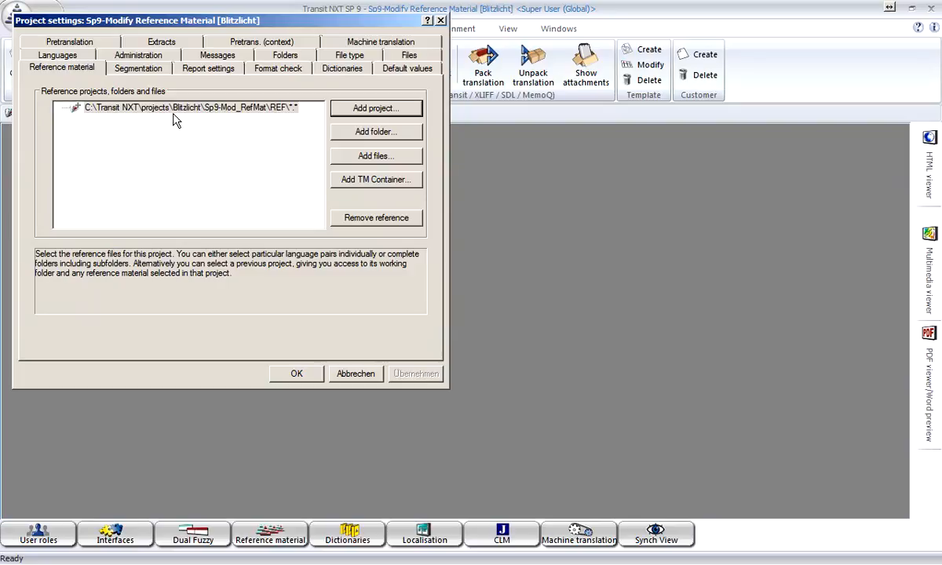
click(295, 372)
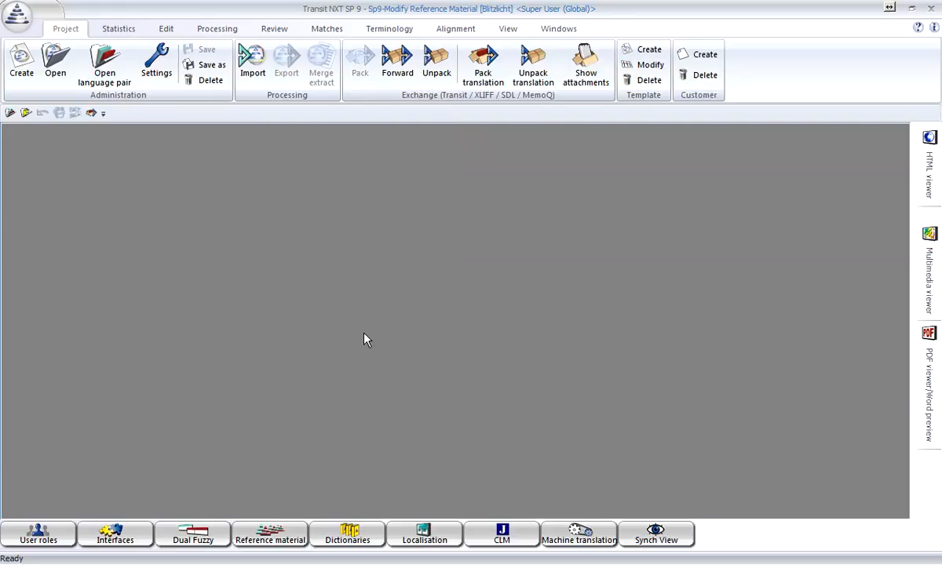
Step: Start modifying the reference material and find all segments containing "Boot" in the target language
click(269, 536)
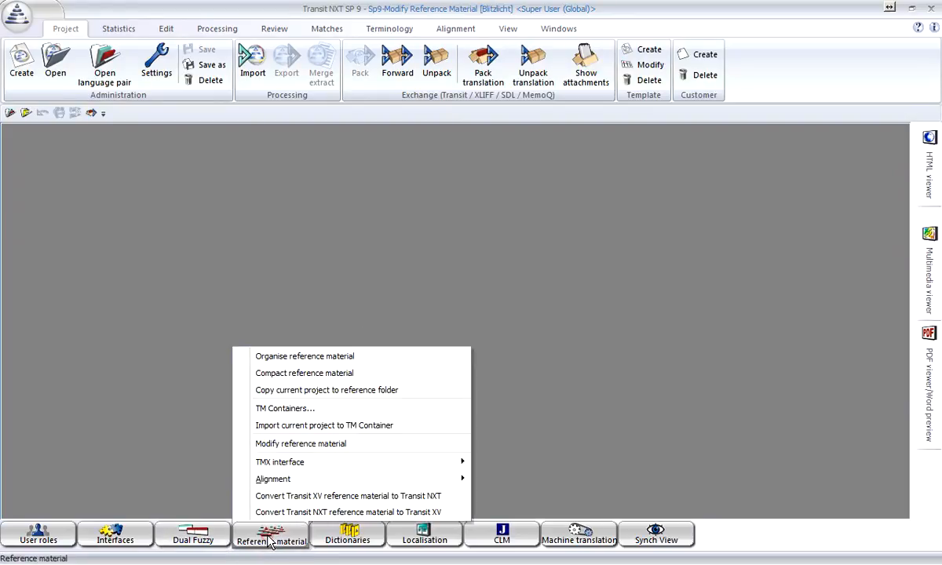
click(267, 444)
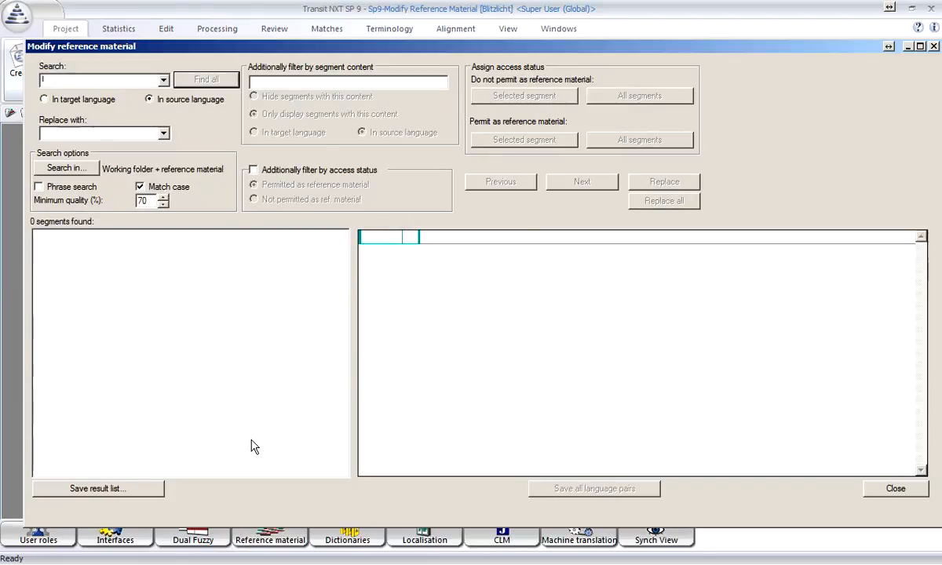
text(Boot)
click(44, 100)
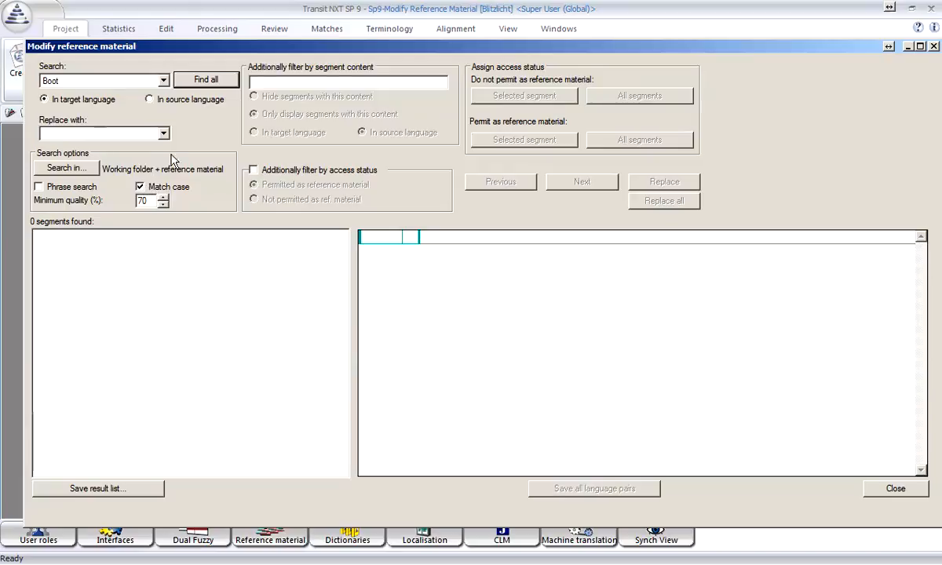
click(201, 81)
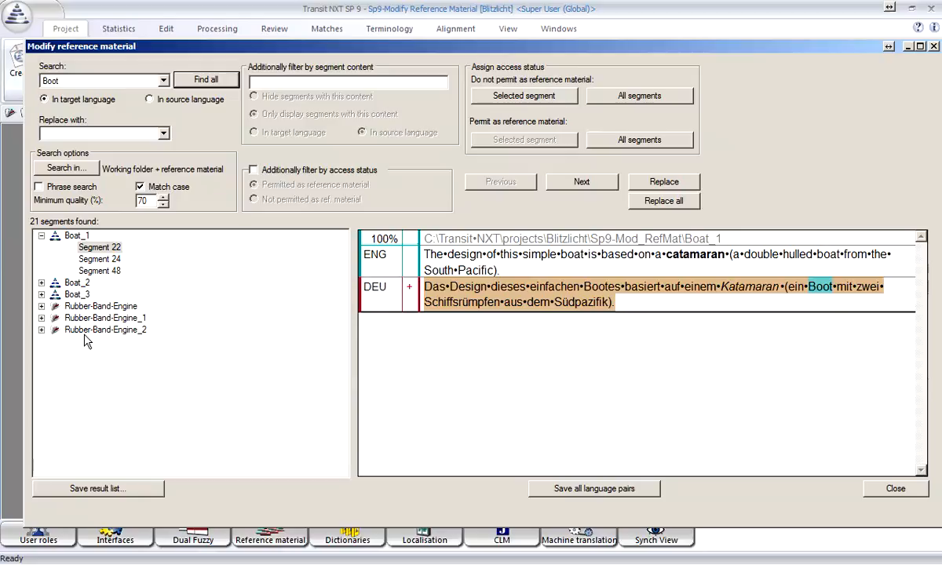
Step: Examine the found segments 22, 24 and 48 in Boat_1, Boat_2 and Boat_3
click(94, 248)
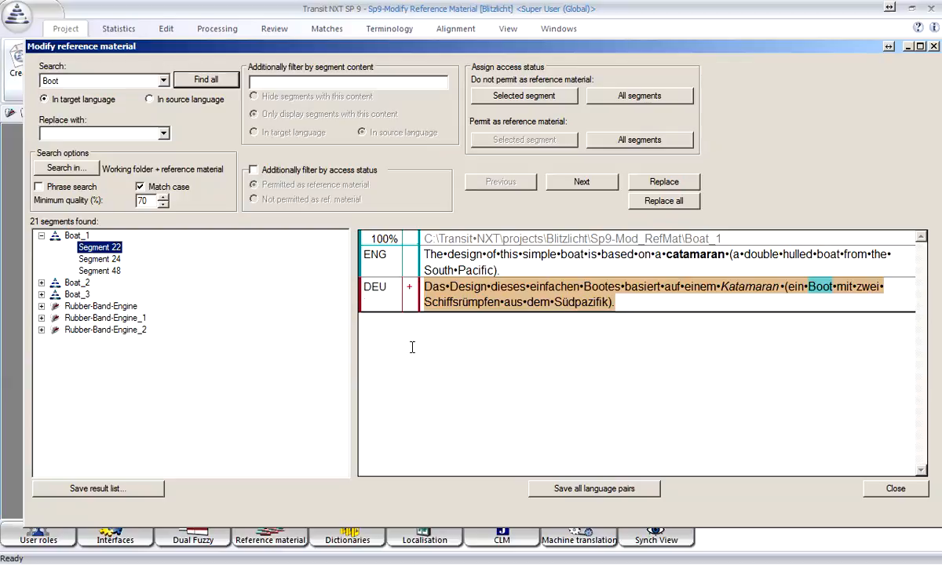
click(77, 236)
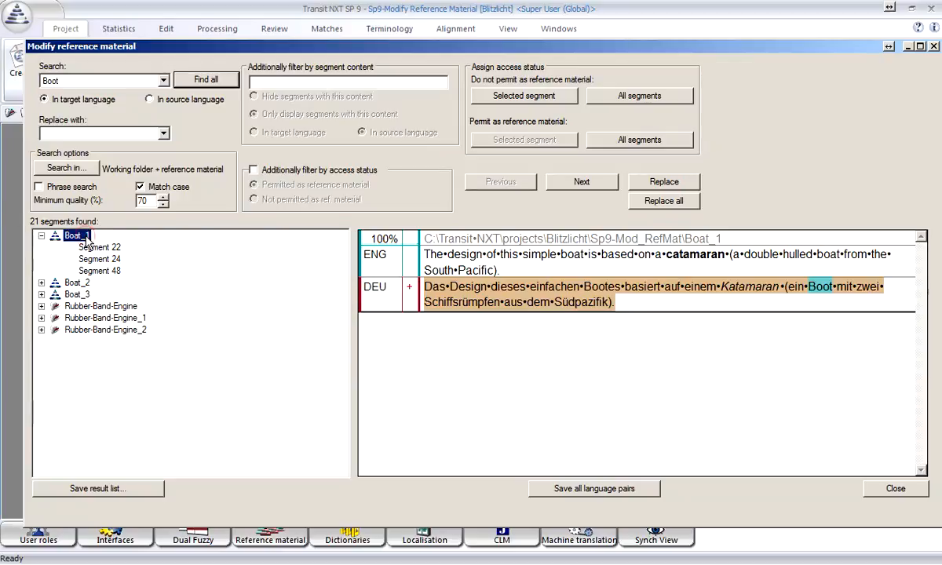
key(Down)
key(Down)
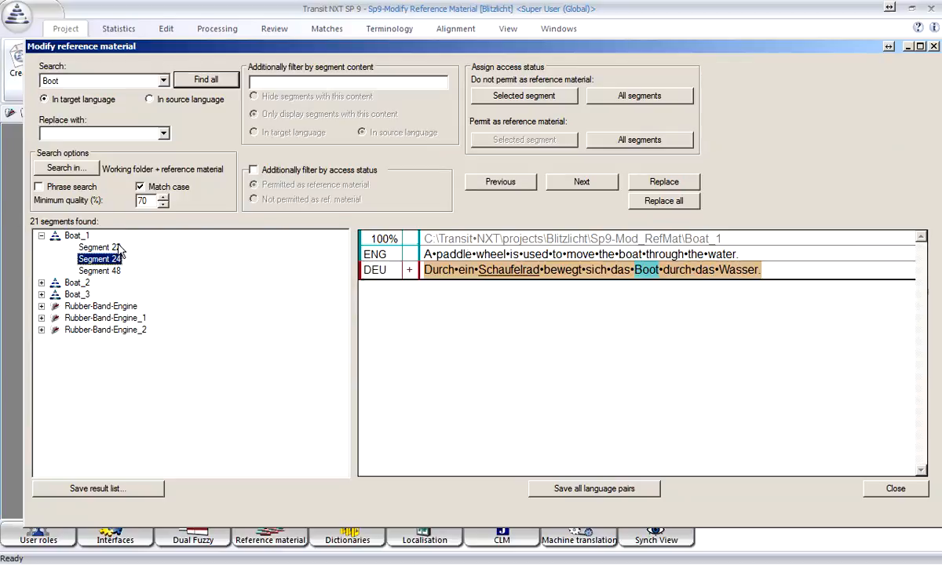
key(Down)
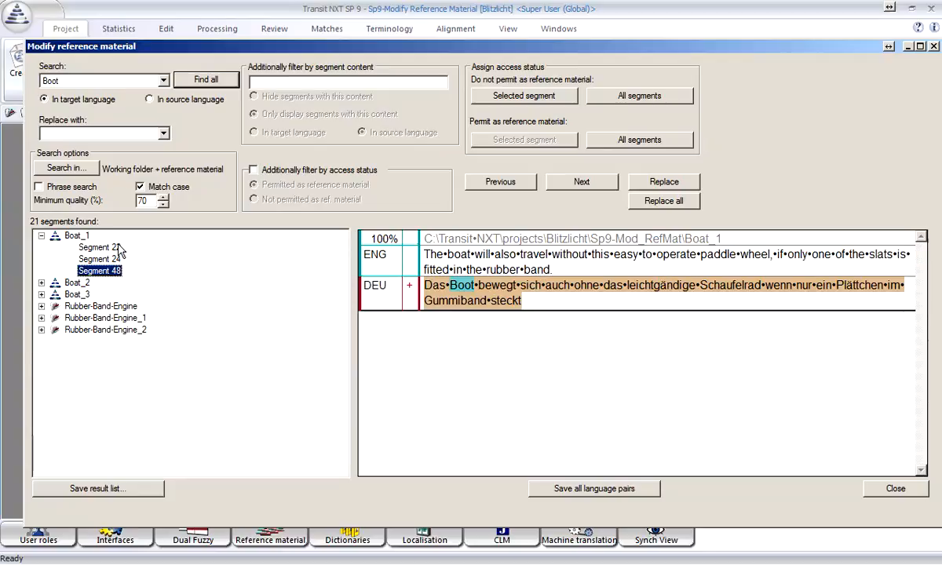
key(Down)
key(Right)
key(Down)
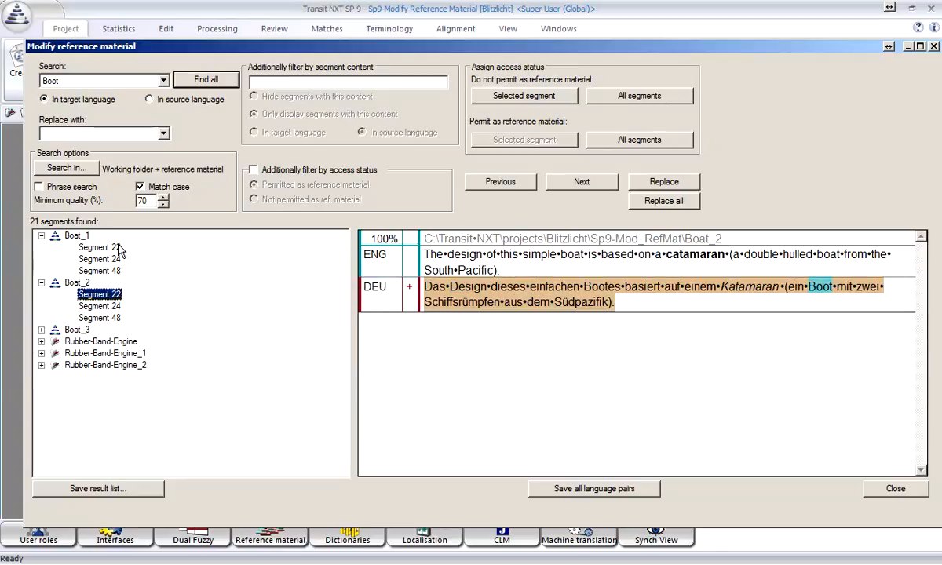
key(Down)
key(Down)
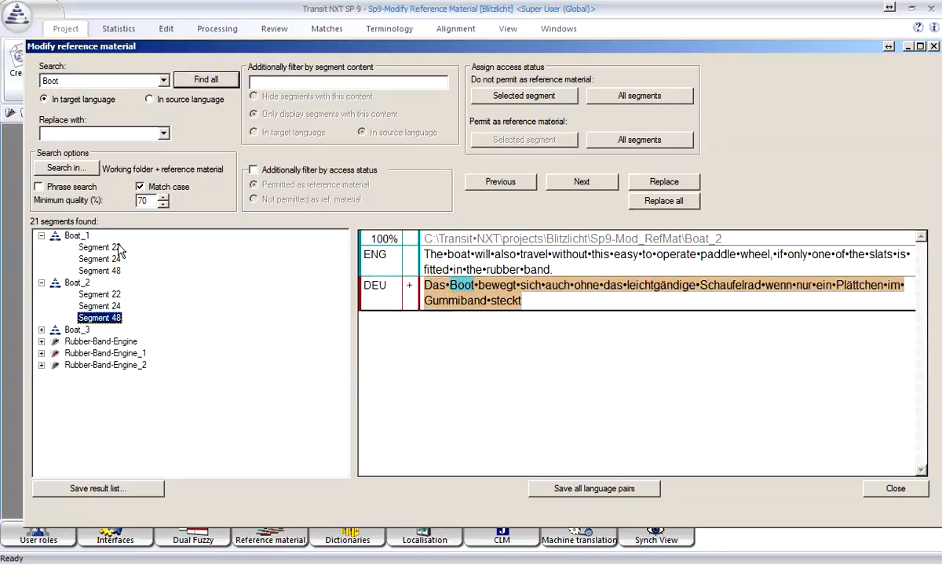
key(Up)
key(Up)
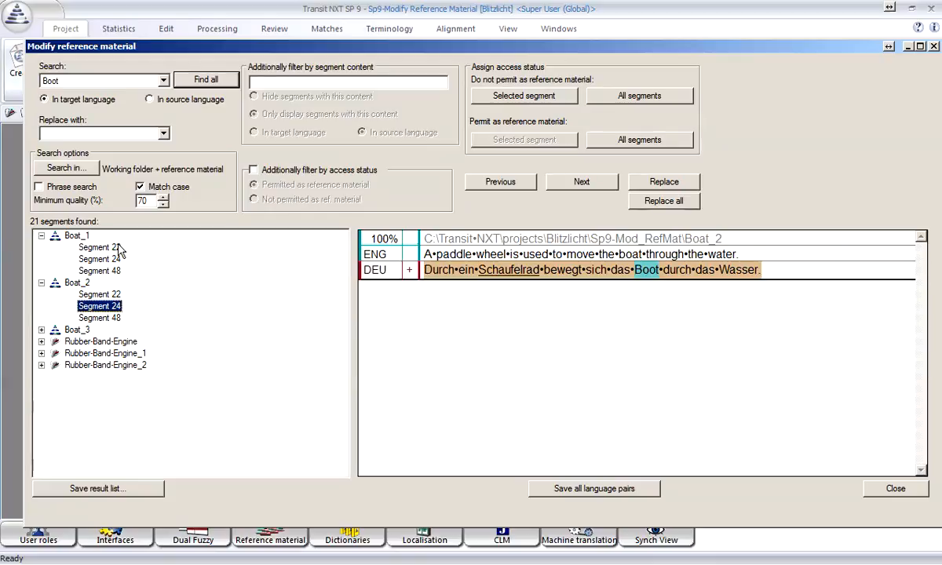
key(Down)
key(Down)
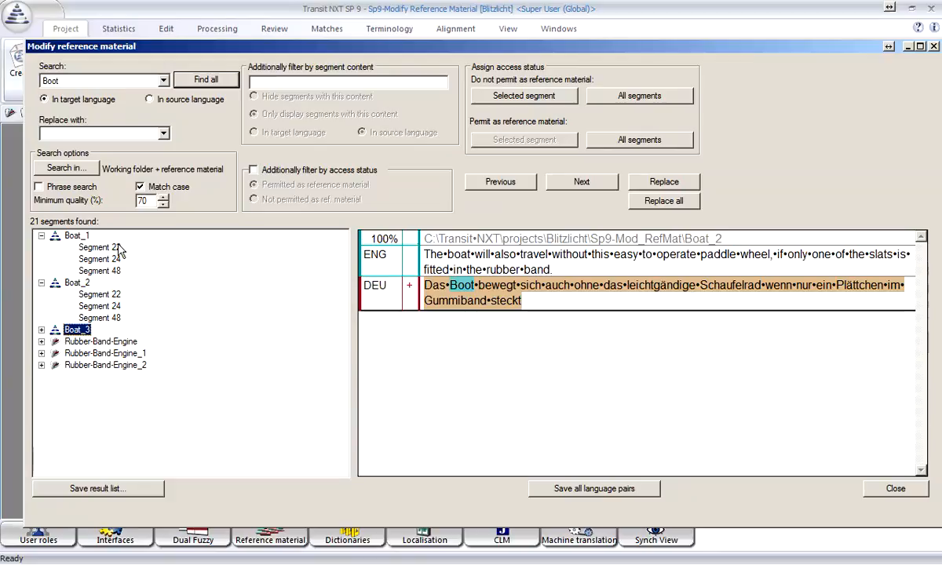
key(Right)
key(Down)
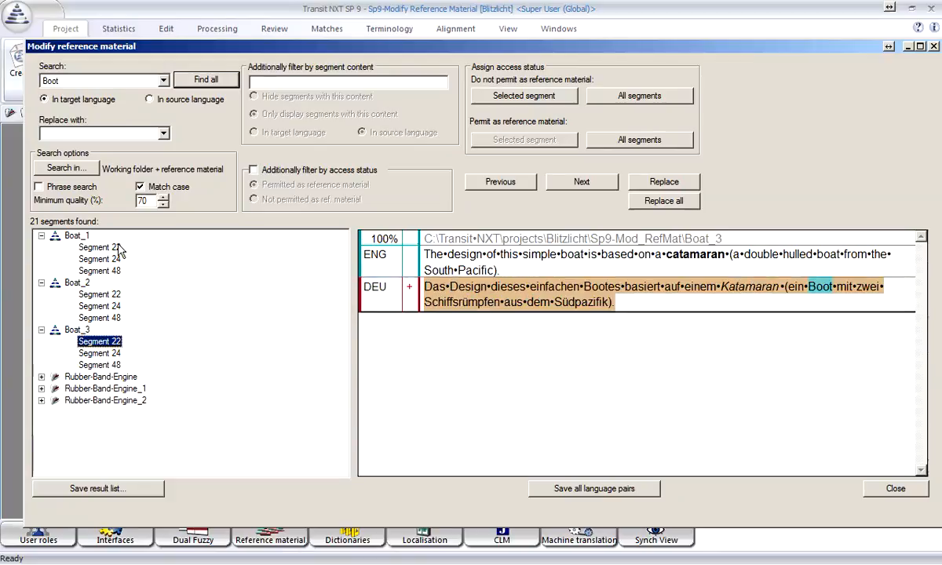
key(Down)
key(Down)
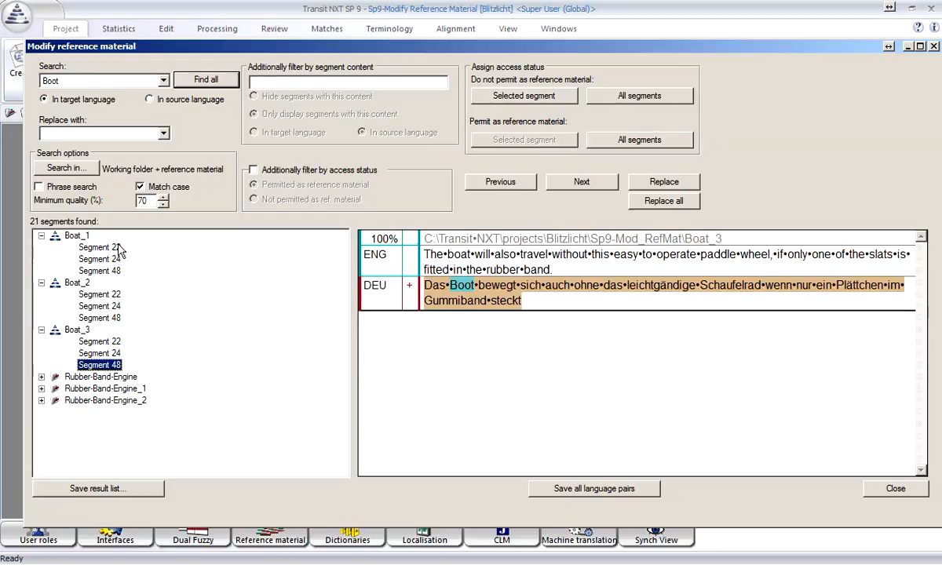
Step: Filter the "Boot" search to display only segments containing "rubber" in the source language
click(261, 82)
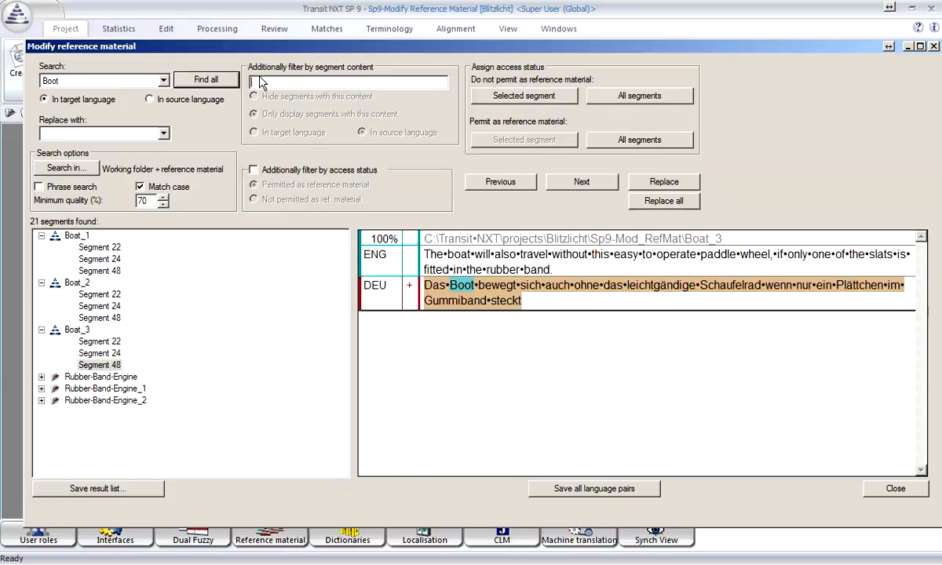
text(rubber)
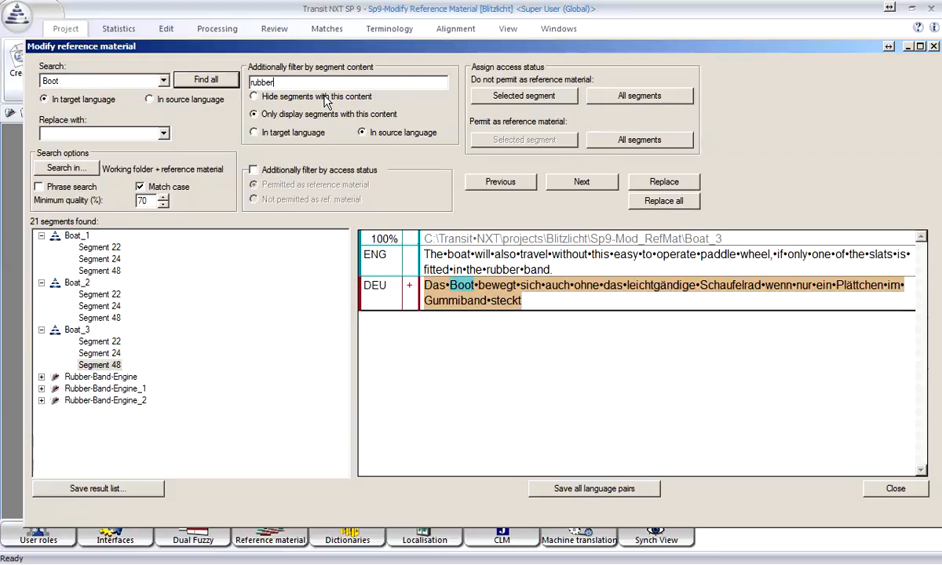
click(206, 80)
click(210, 79)
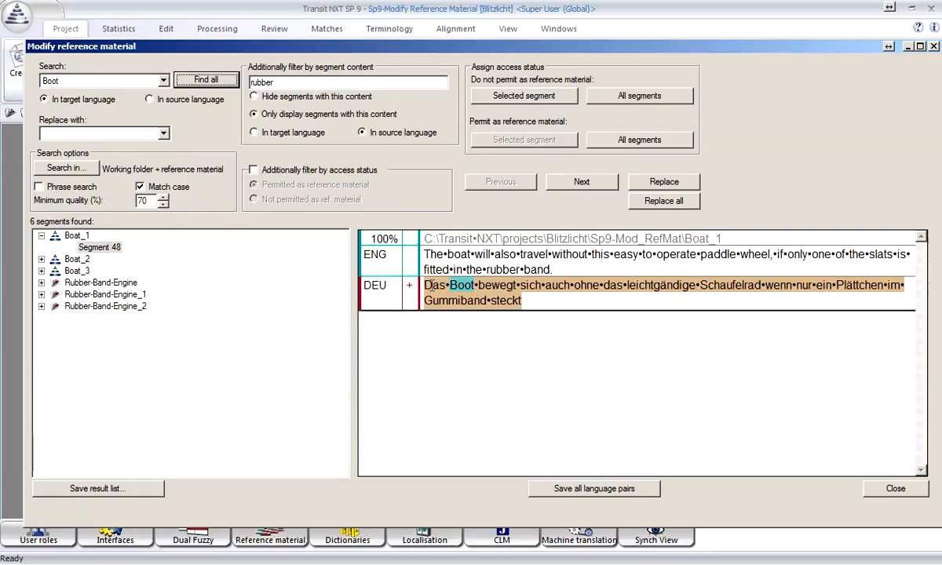
Step: Change "Boot" to "Böötchen" directly in the German text of Boat_1 segment 48
click(475, 284)
text(öötchen)
key(Delete)
key(Delete)
key(Delete)
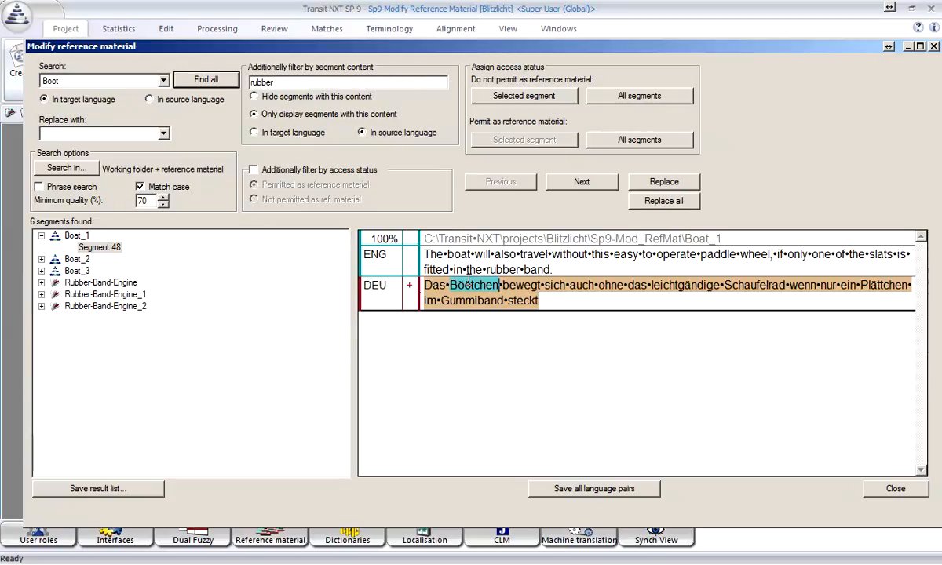
Step: Go to Boat_2 segment 48 and change "Boot" to "Böötchen" in its German text
click(581, 182)
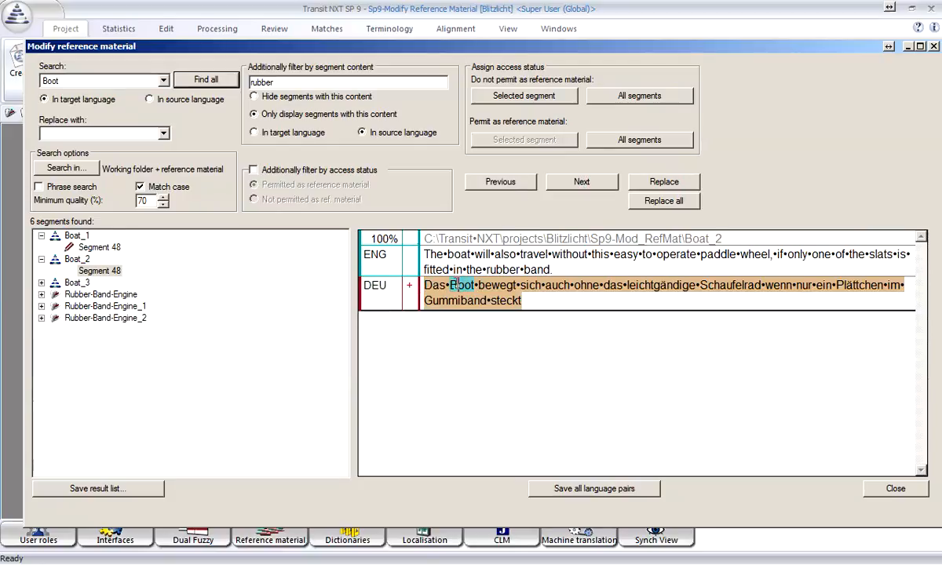
text(öötchen)
key(Delete)
key(Delete)
key(Delete)
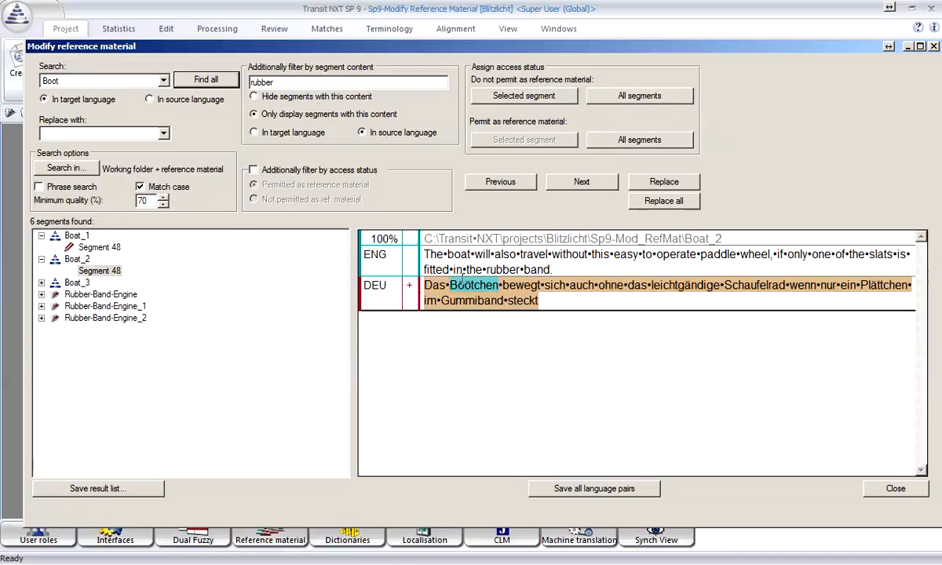
Step: Replace "Boot" with "Böötchen" in Boat_3 segment 48 using the replace function, then run it on all remaining found segments
click(582, 182)
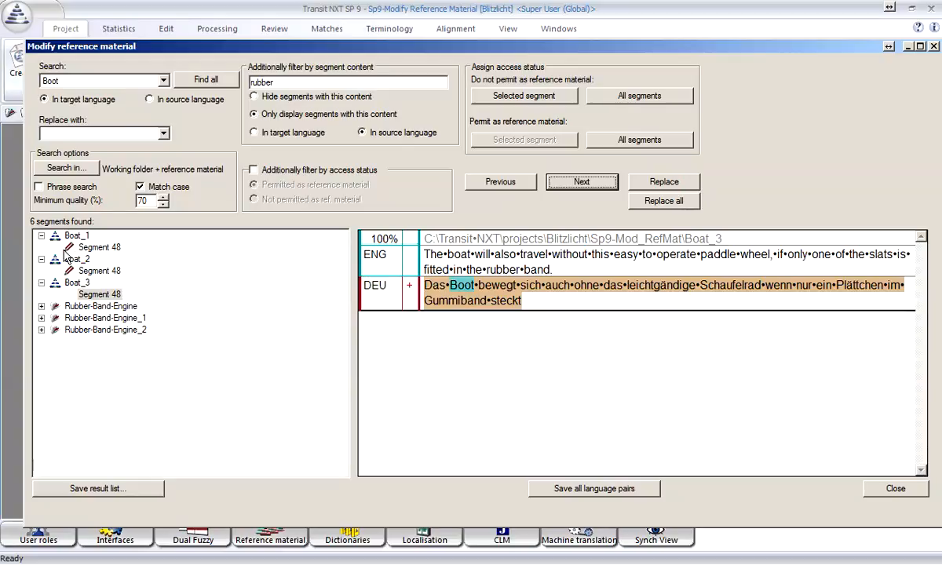
click(79, 134)
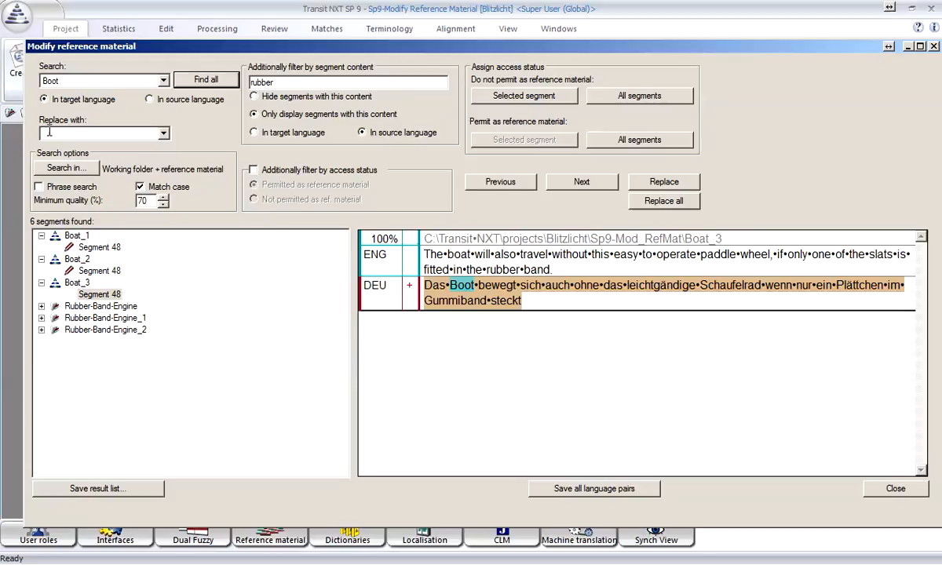
text(Bötchen)
click(650, 186)
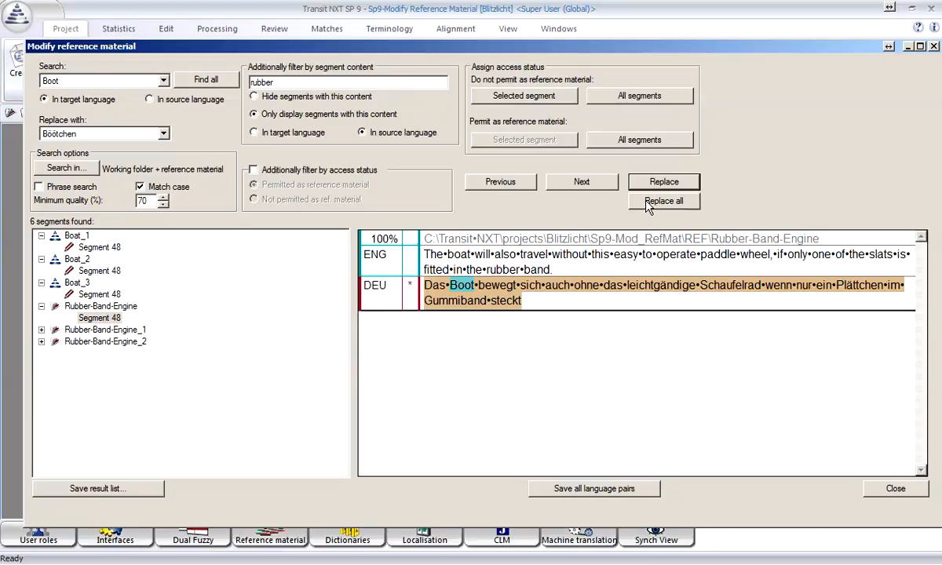
click(664, 201)
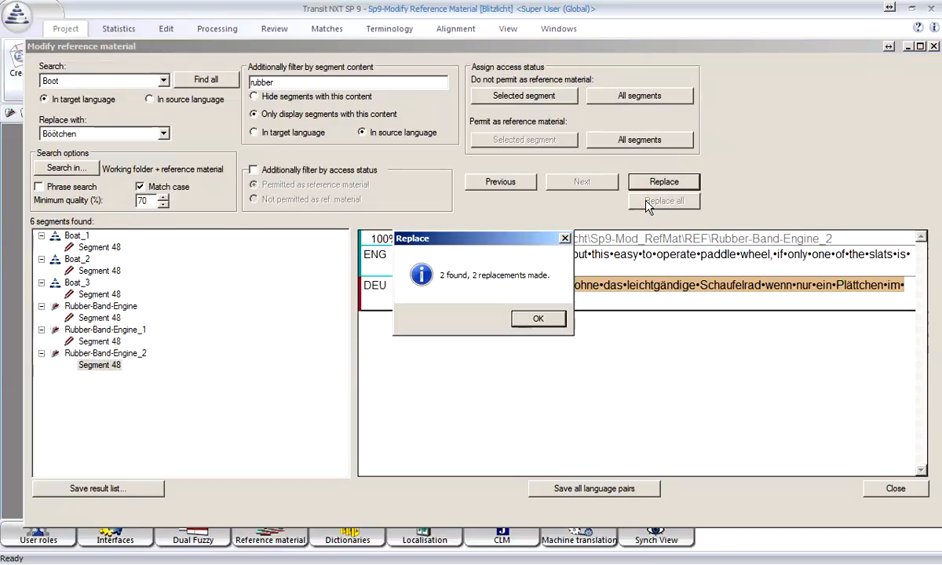
click(536, 321)
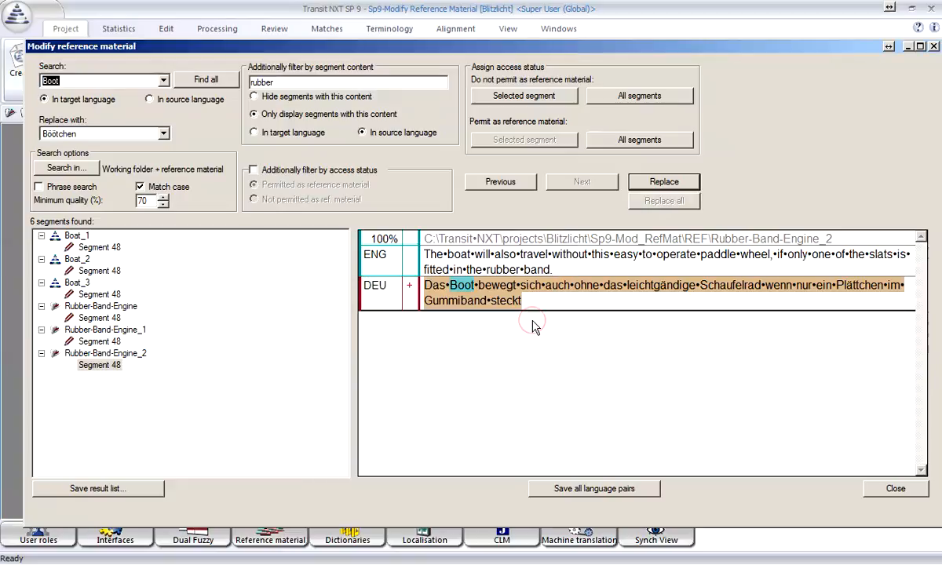
Step: Review segment 48 in Rubber-Band-Engine_1, Rubber-Band-Engine and Boat_3, and save the changes in all language pairs
click(469, 275)
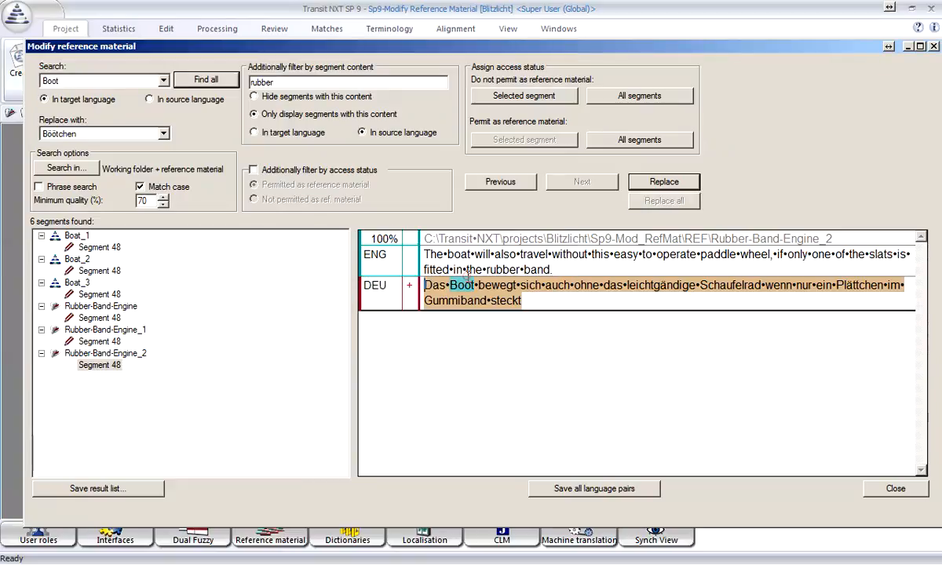
click(93, 342)
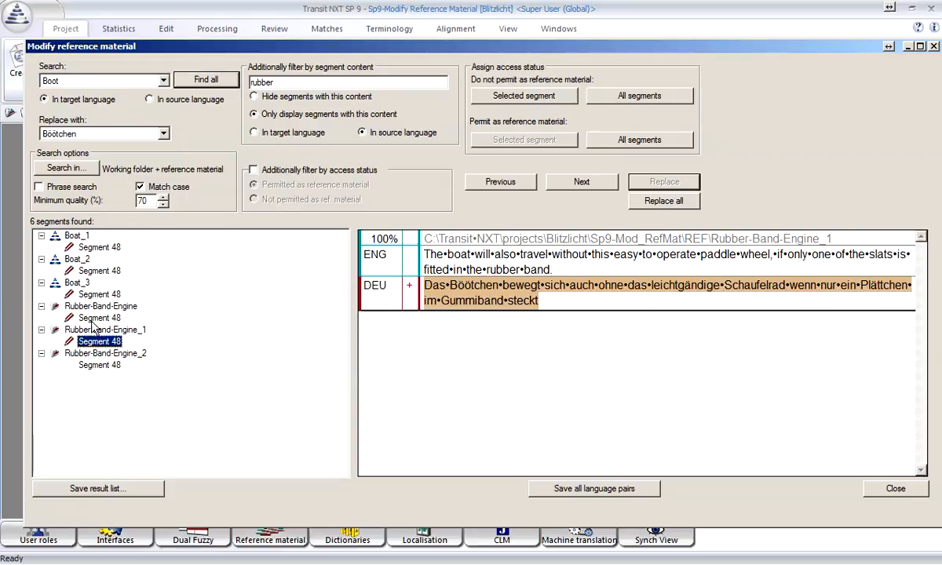
click(96, 318)
click(100, 295)
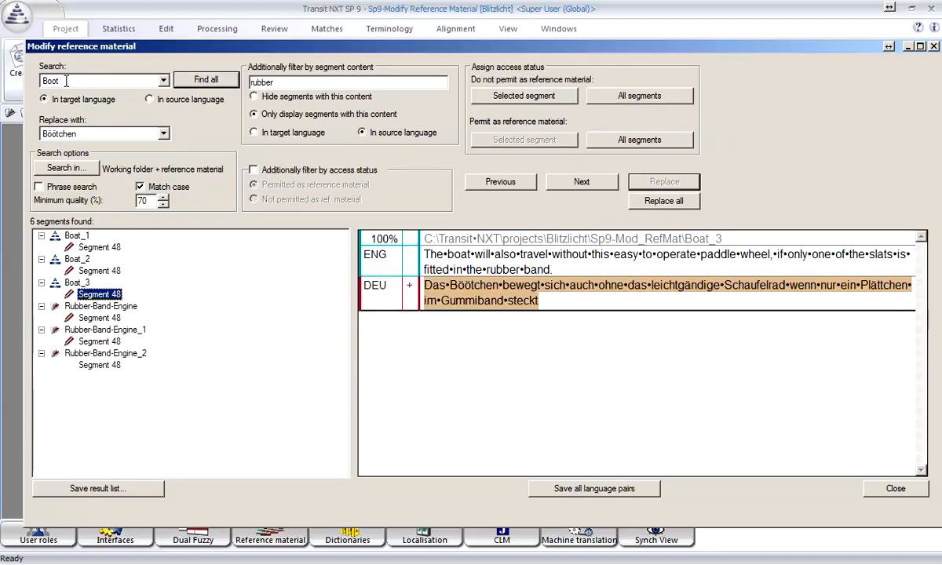
click(571, 491)
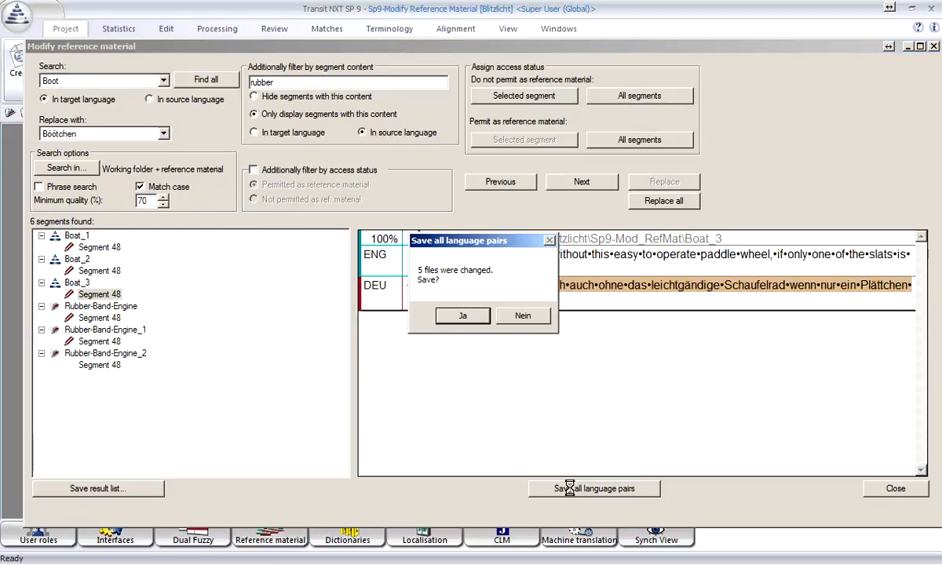
click(464, 317)
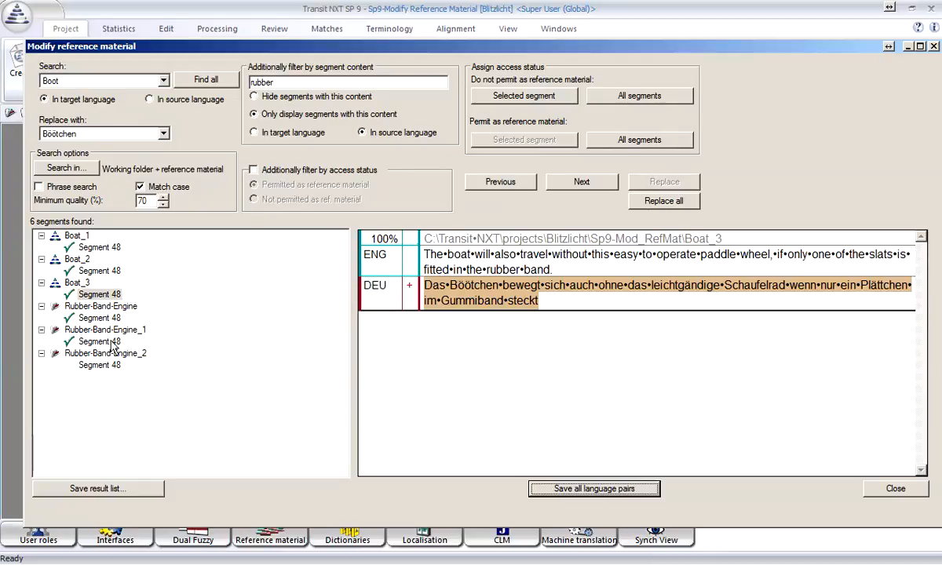
Step: Block segment 48 of Boat_3 from being used as reference material, then block all found segments as well
click(523, 97)
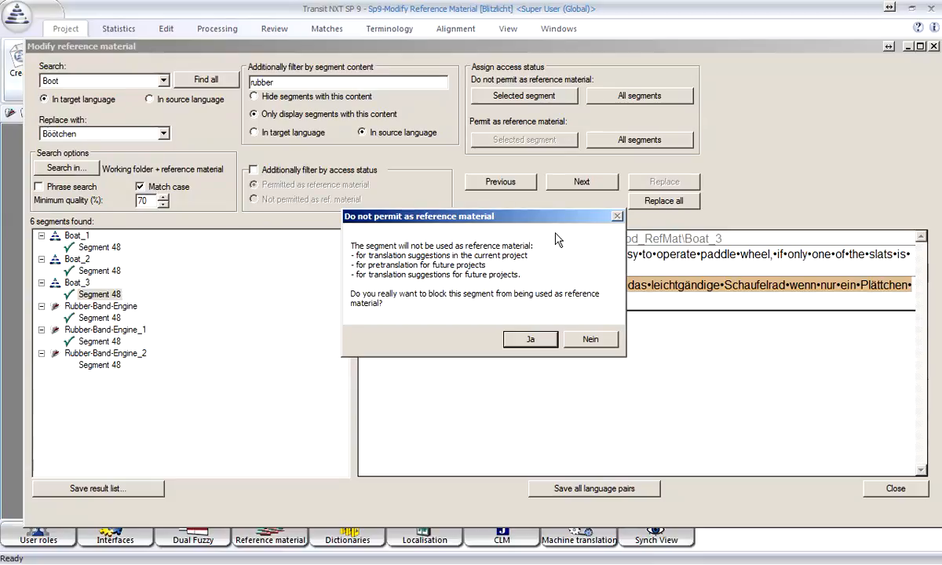
click(512, 338)
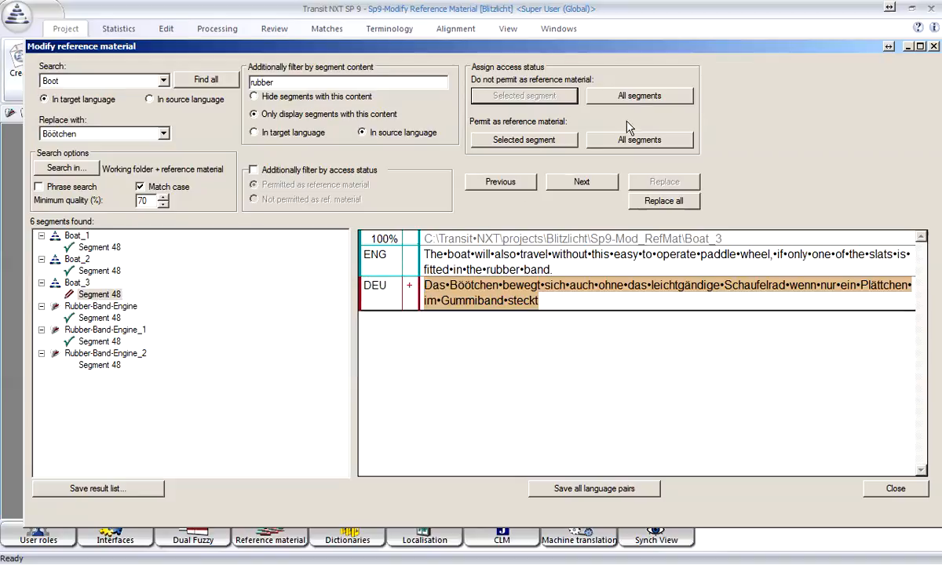
click(636, 97)
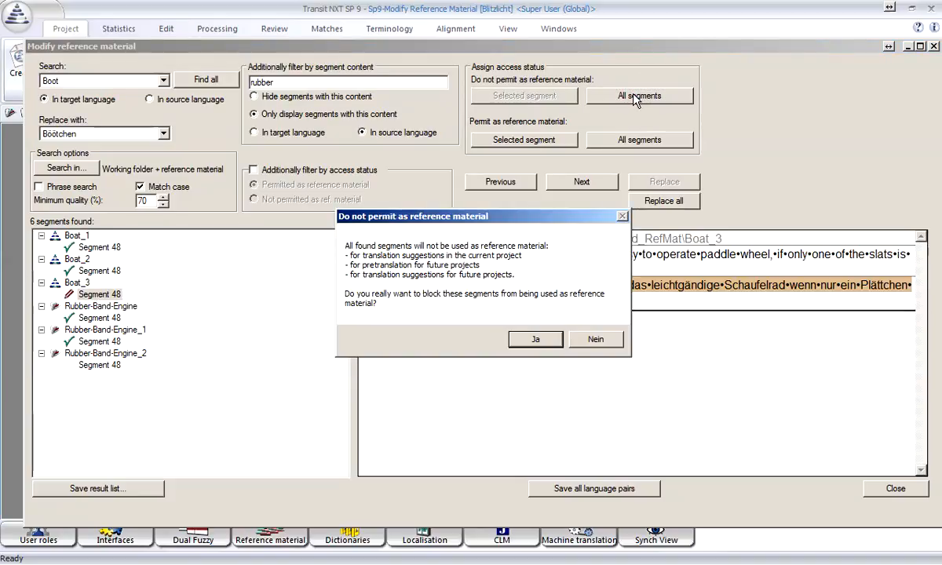
click(534, 340)
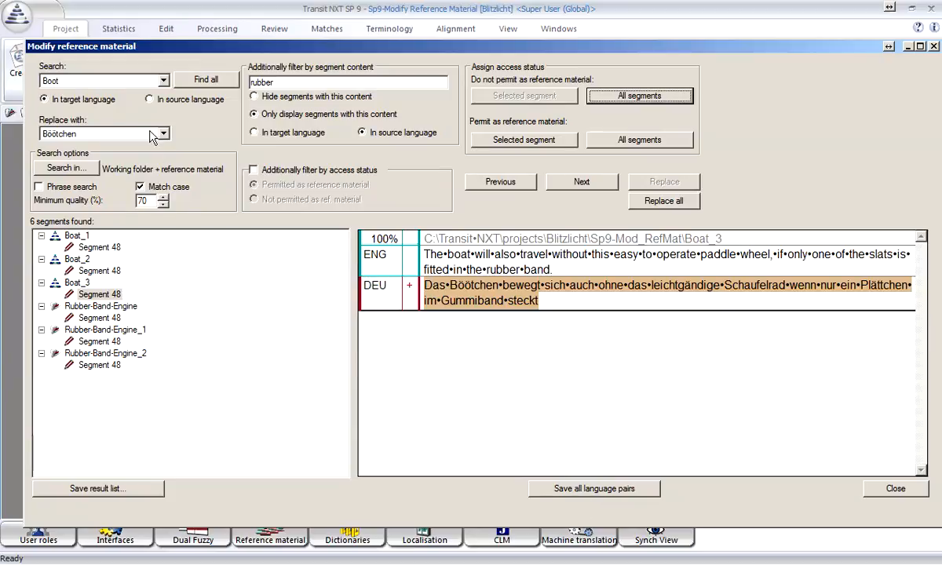
Step: Search the reference material for "SChaufelrad" instead of "Boot", saving all changed files
click(162, 81)
click(74, 92)
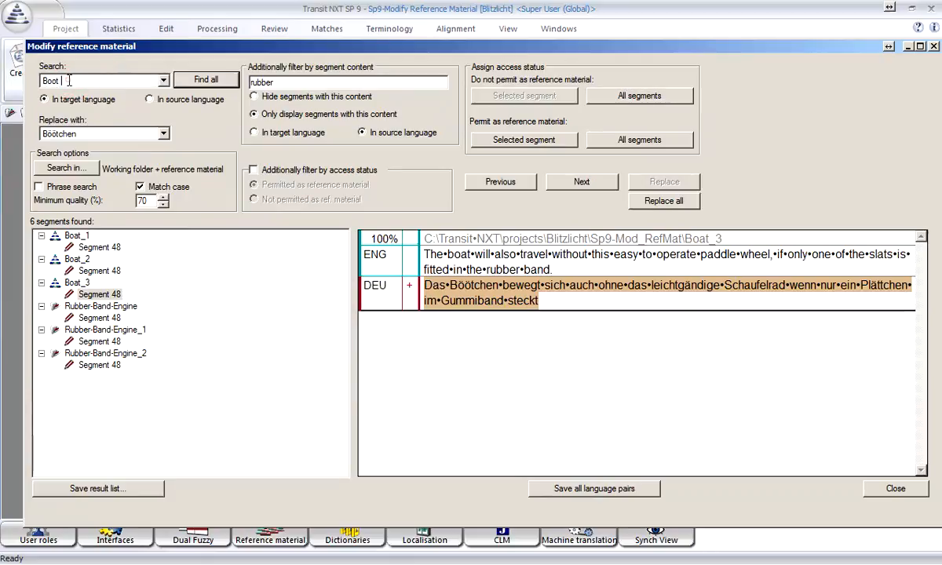
double_click(74, 80)
key(BackSpace)
text(SChaufelrad)
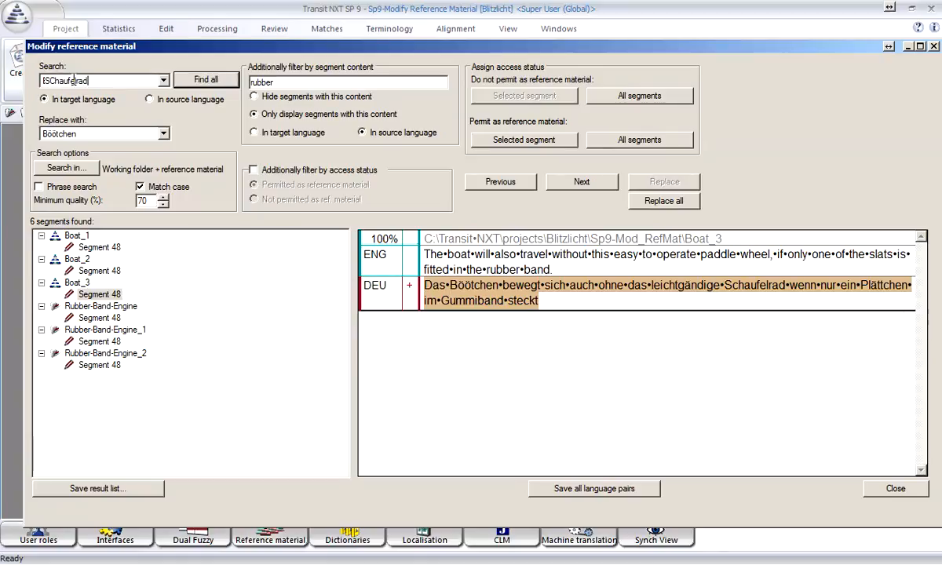
click(195, 83)
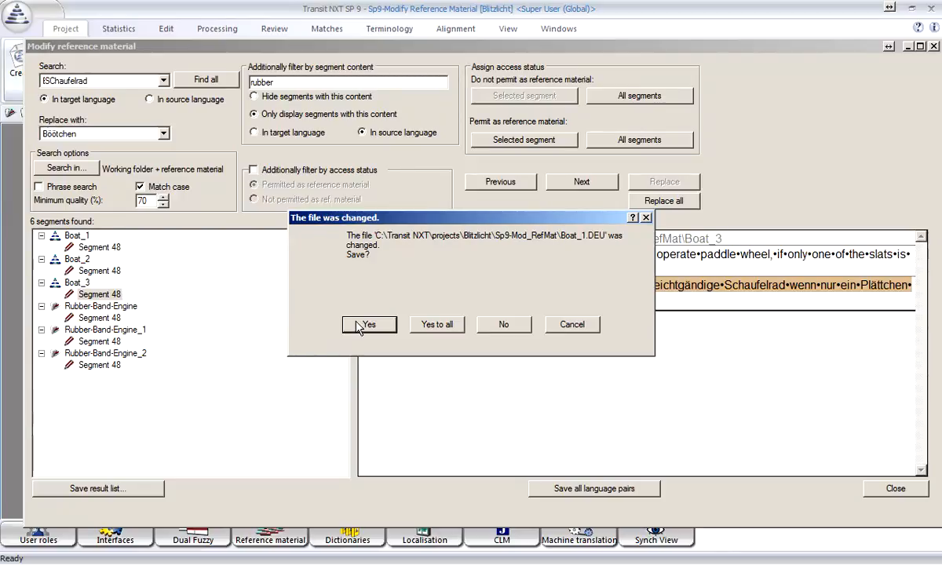
click(426, 330)
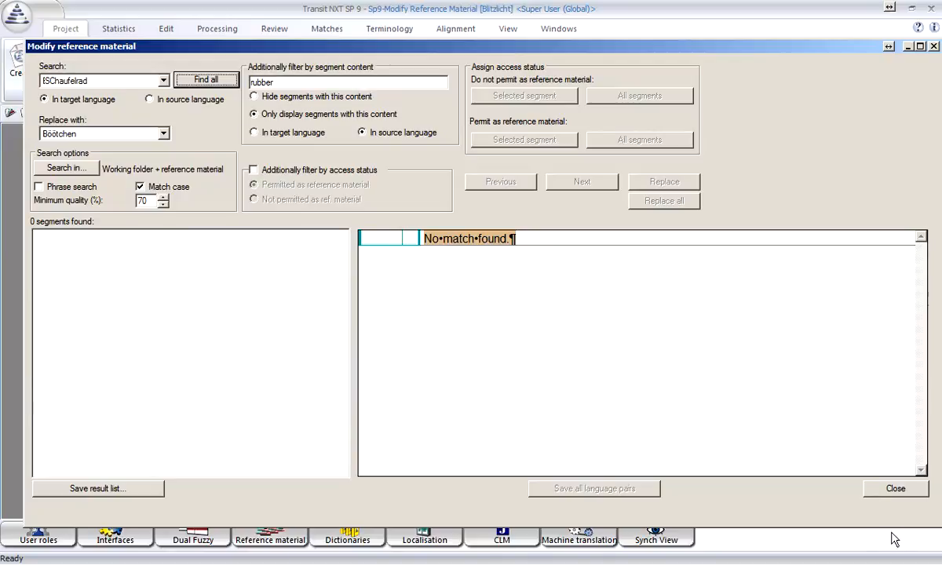
Step: Close the reference material window and switch to the TransitNXT_WhatsNew_SP_9_ENG-STAR Campus slide show in PowerPoint
click(895, 490)
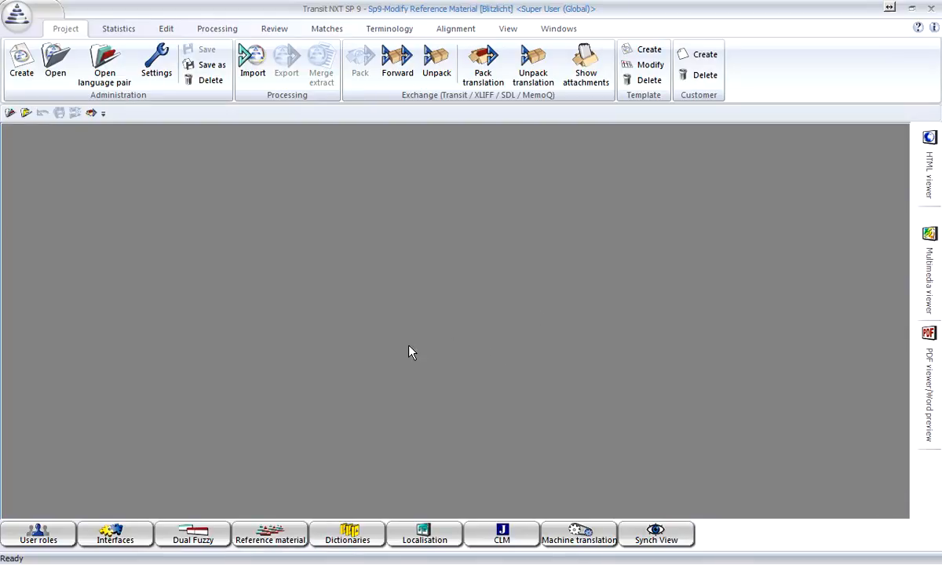
click(69, 551)
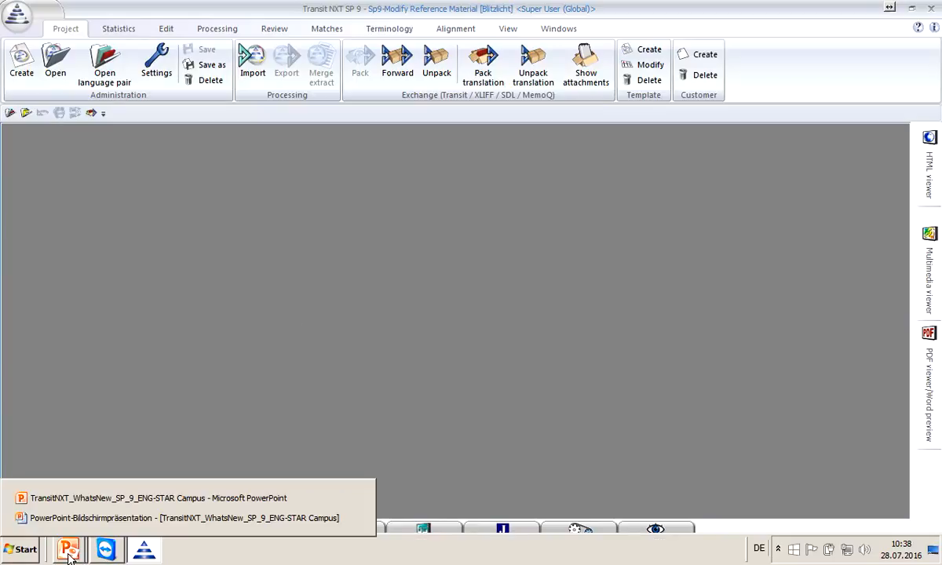
click(81, 520)
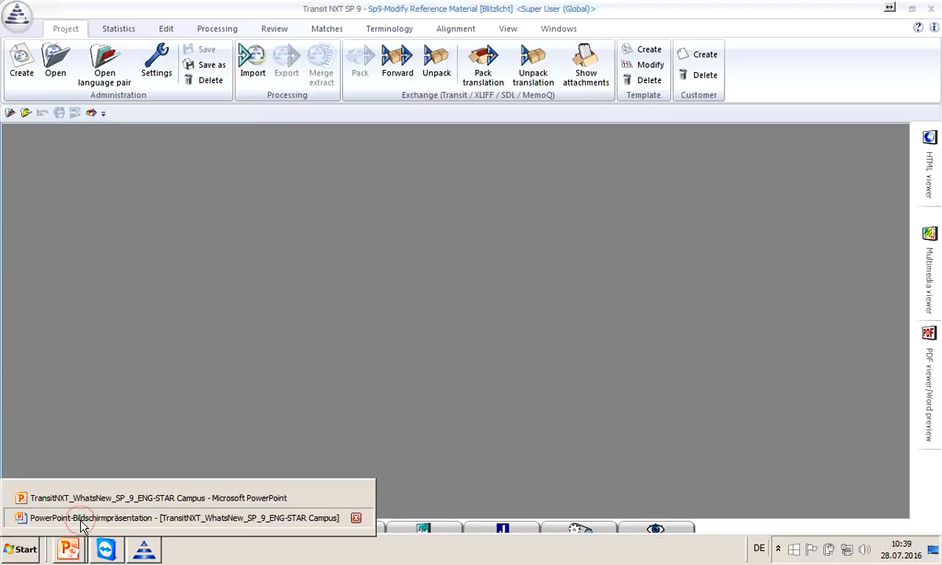